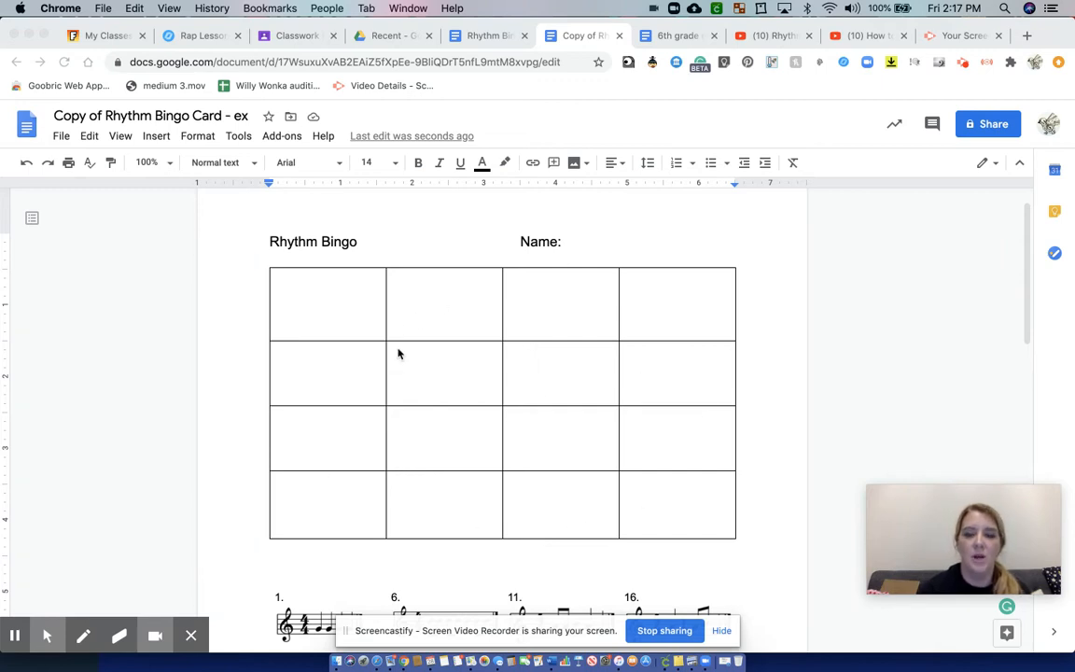
Fill in the teacher's name after the Name label, with a space between them, keeping it on the Rhythm Bingo heading line
click(566, 243)
text(Mrs. Sensor)
click(519, 242)
key(Return)
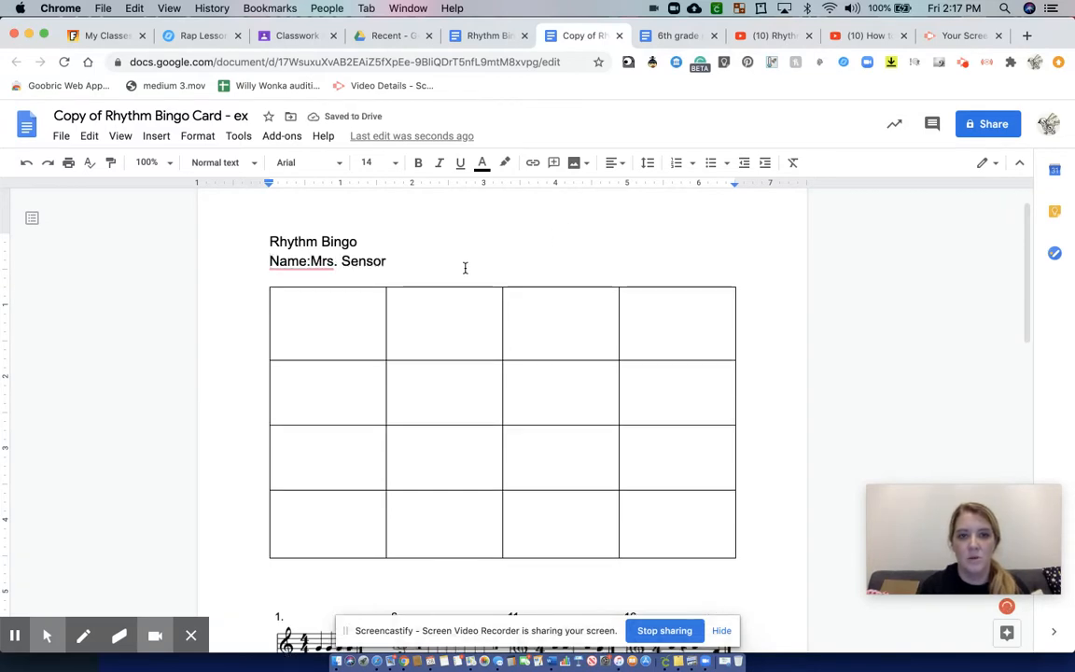
click(309, 262)
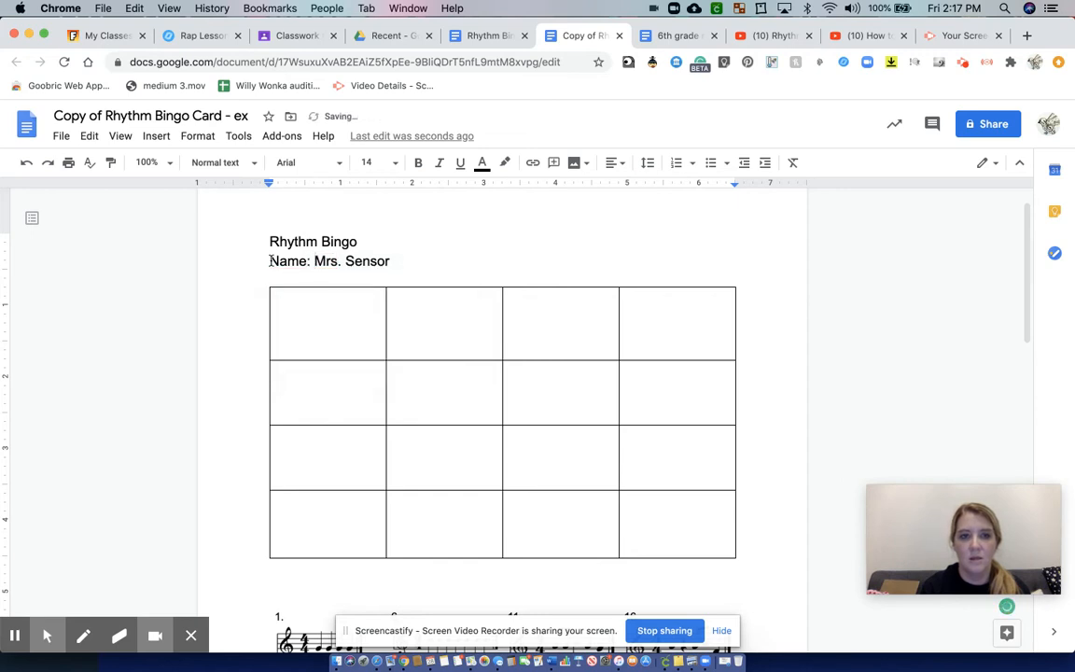
key(BackSpace)
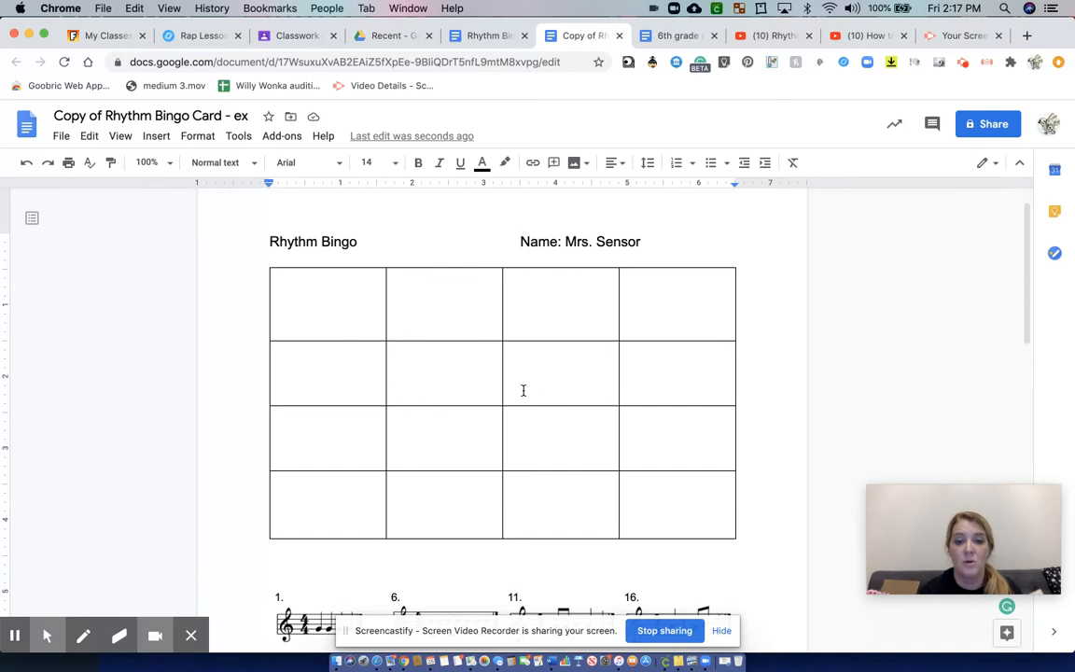
Copy the FREE SPACE text from below rhythm 22 into the third cell of the bingo table's third row
scroll(523, 390, down, 10)
scroll(522, 389, down, 5)
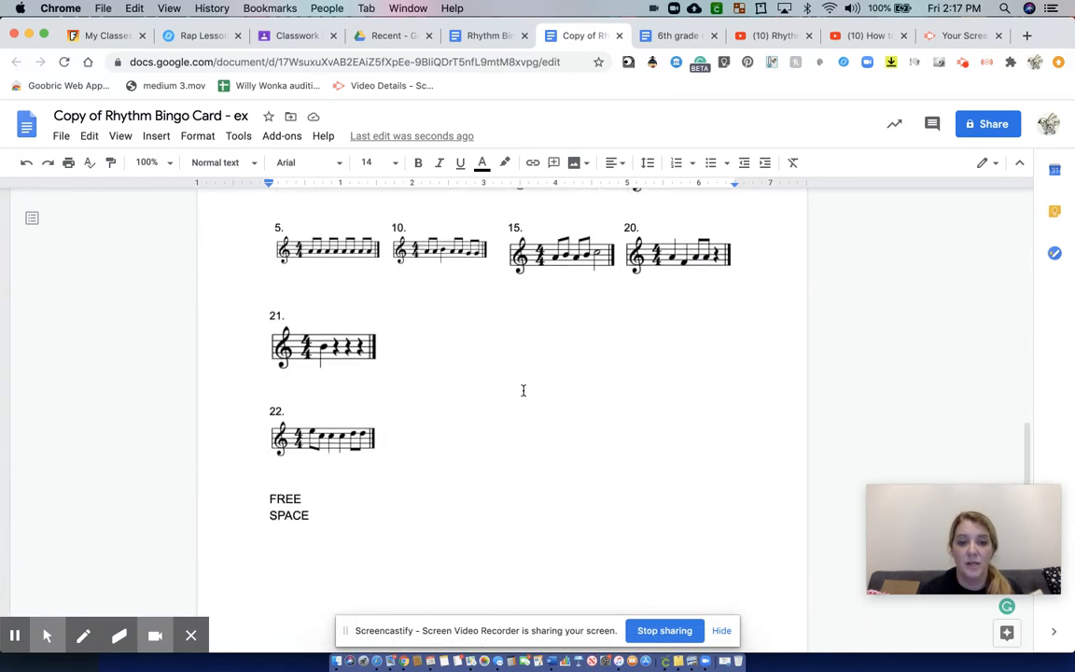
drag(309, 489, 269, 475)
key(super+c)
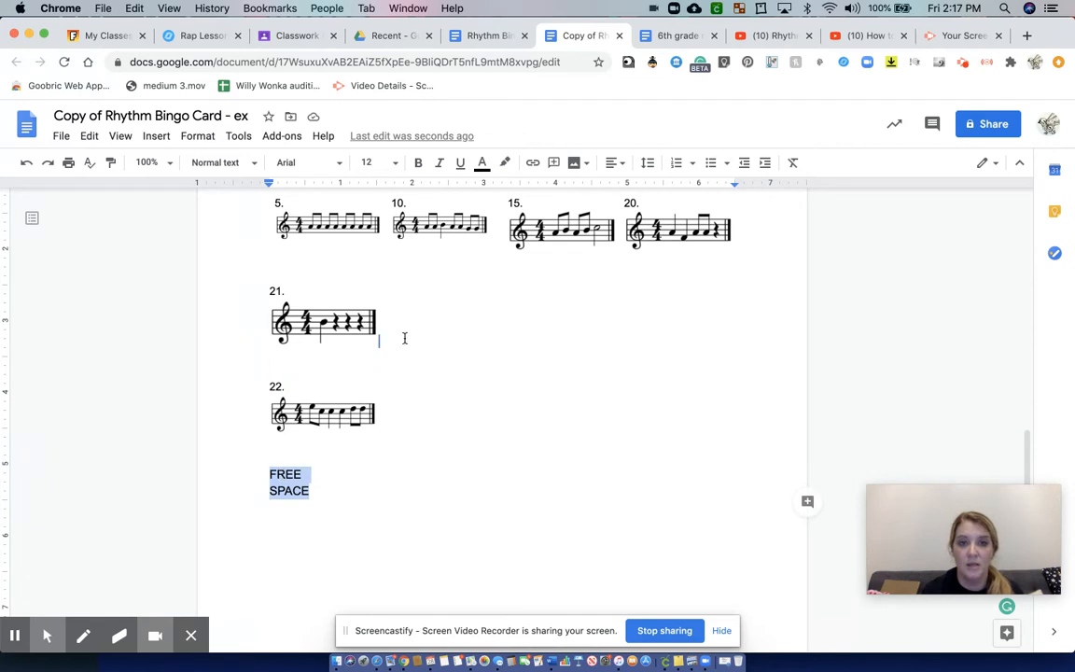
scroll(467, 215, up, 10)
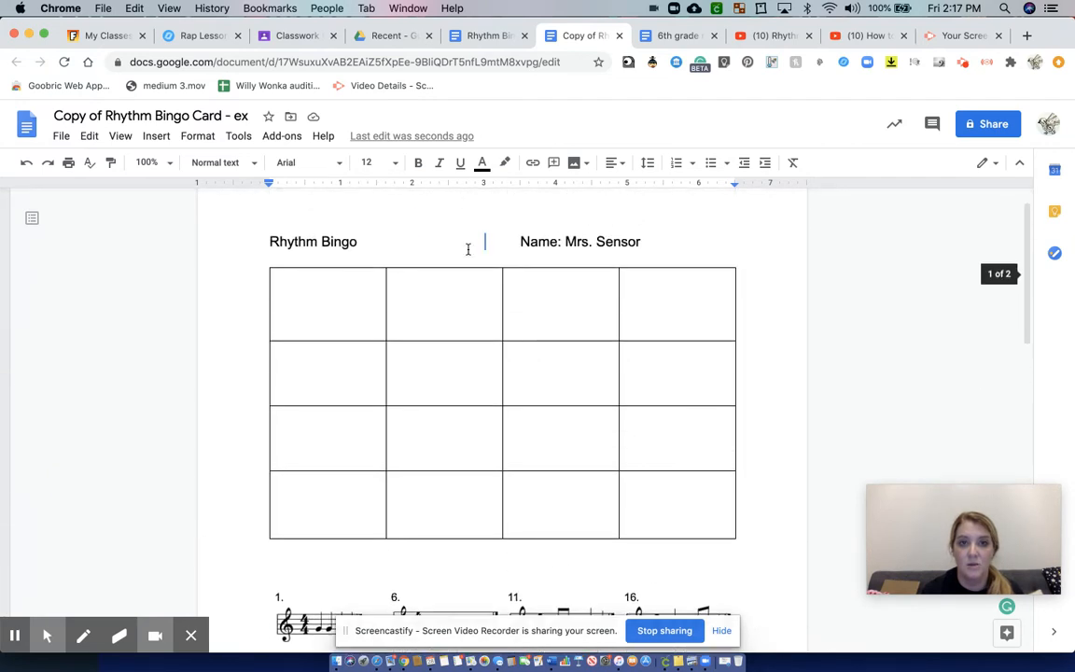
click(522, 419)
key(super+v)
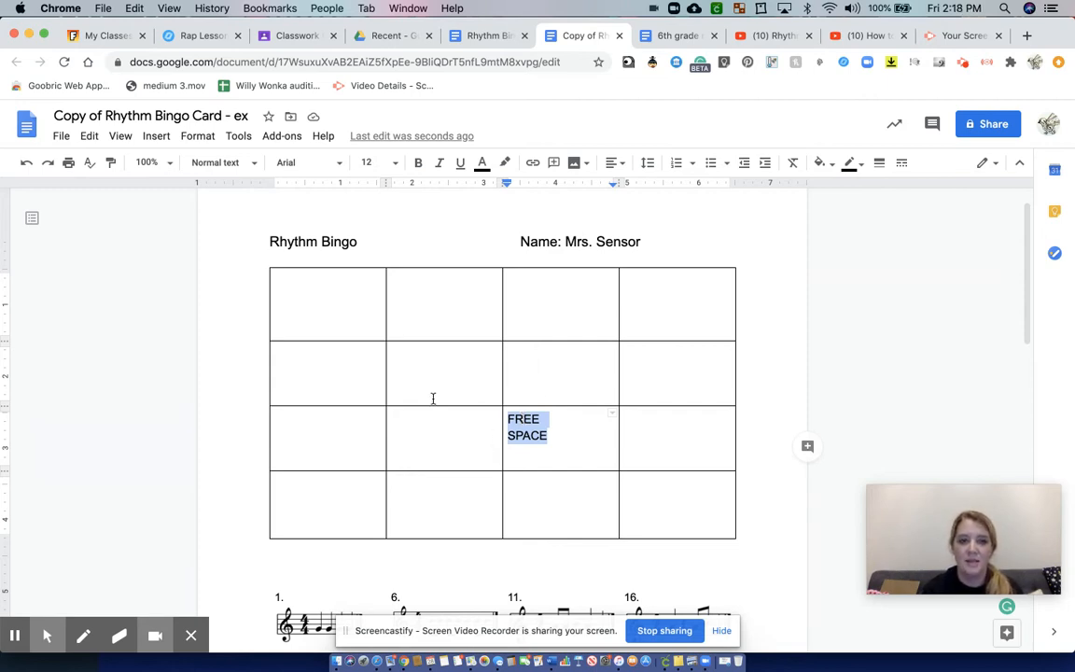
Enter "1." in the first row's second cell and "2." in the second row's fourth cell
click(407, 286)
text(1.)
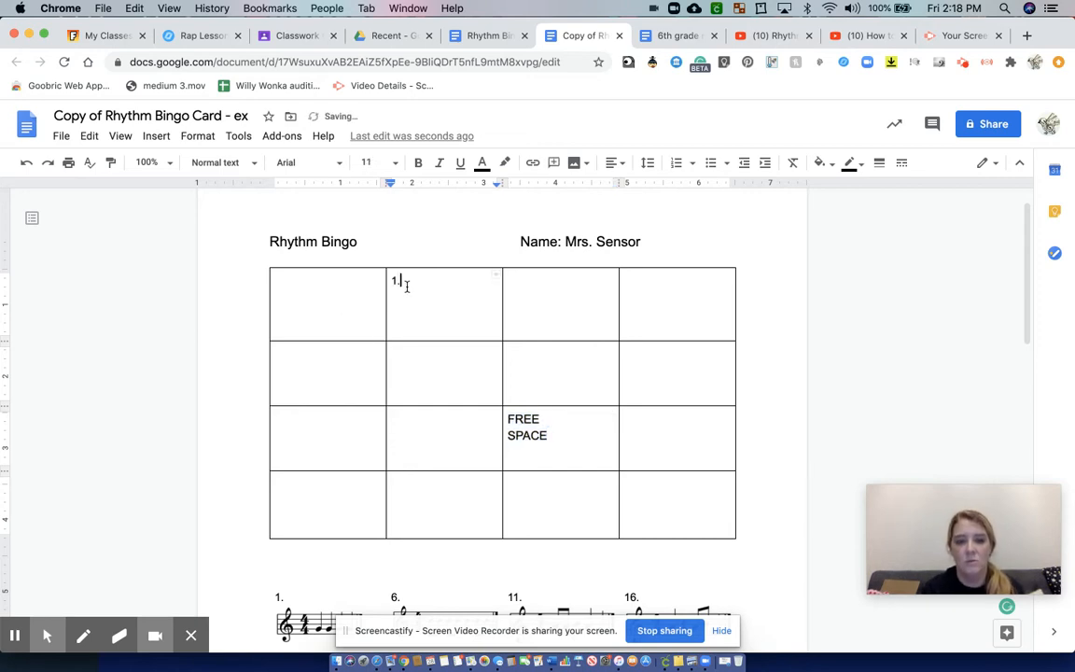
click(638, 368)
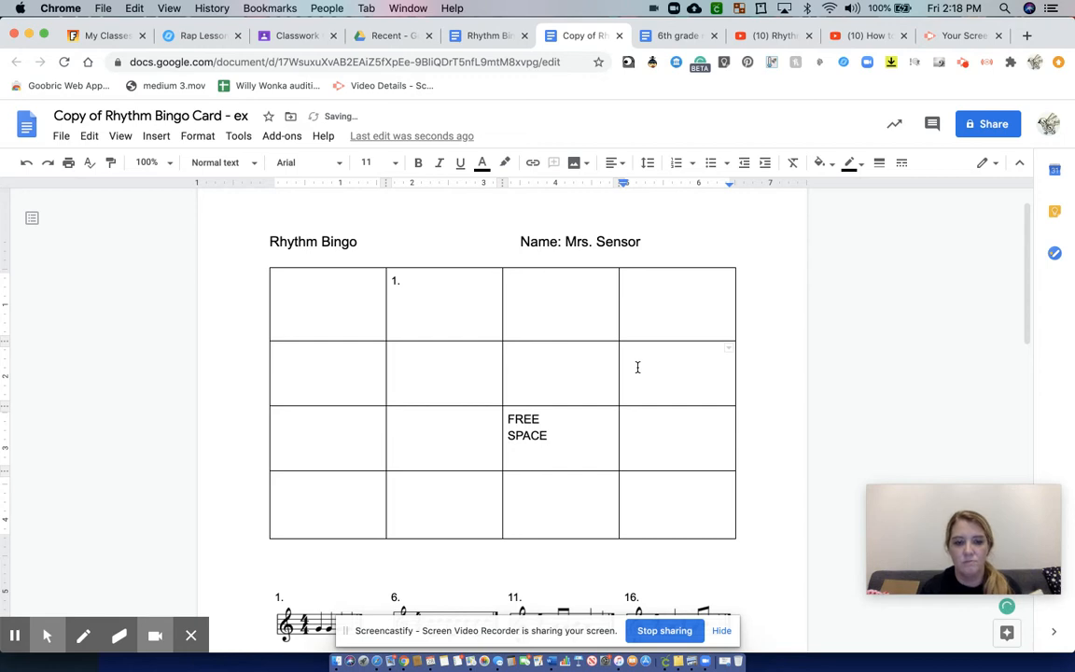
text(2.)
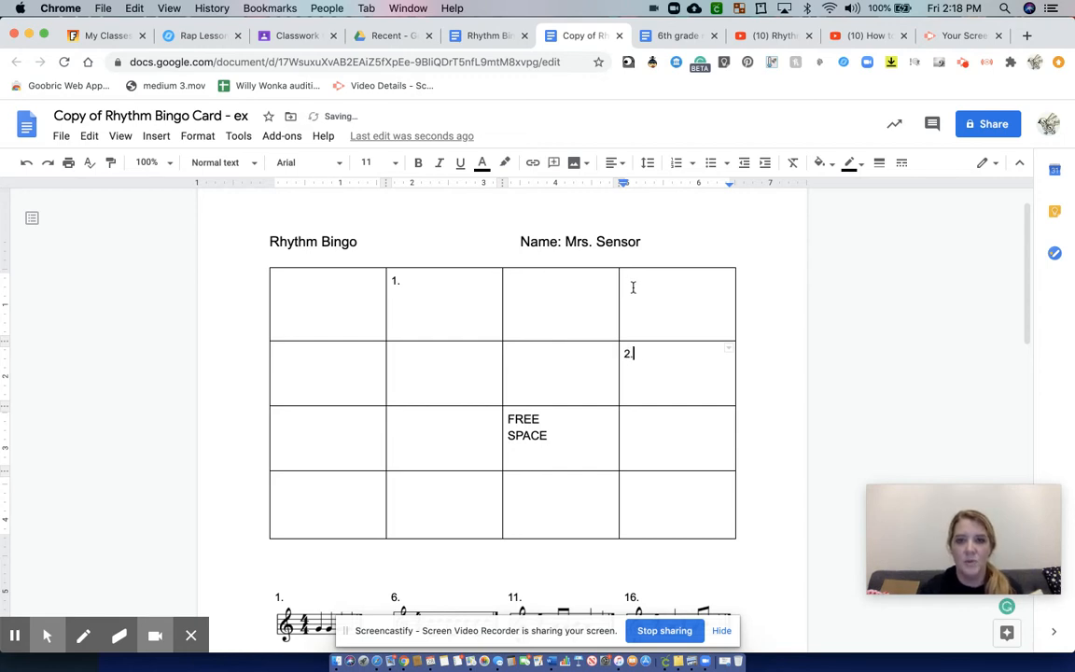
Look over the numbered rhythms below the bingo table and enter "5." in the first row's third cell
click(567, 283)
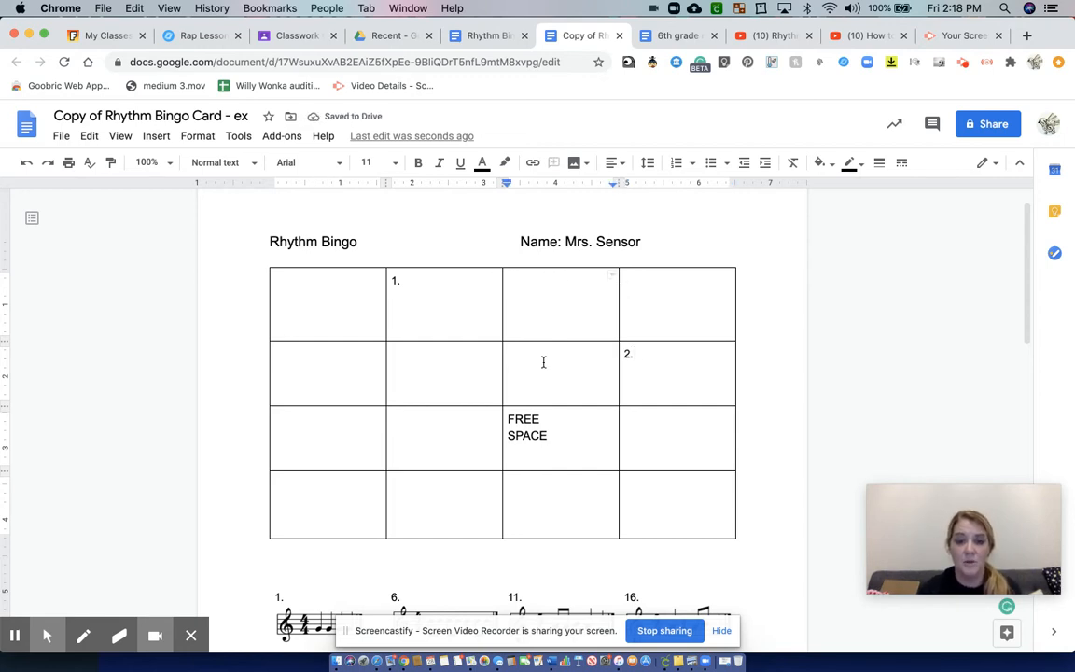
scroll(543, 362, down, 10)
scroll(542, 360, down, 1)
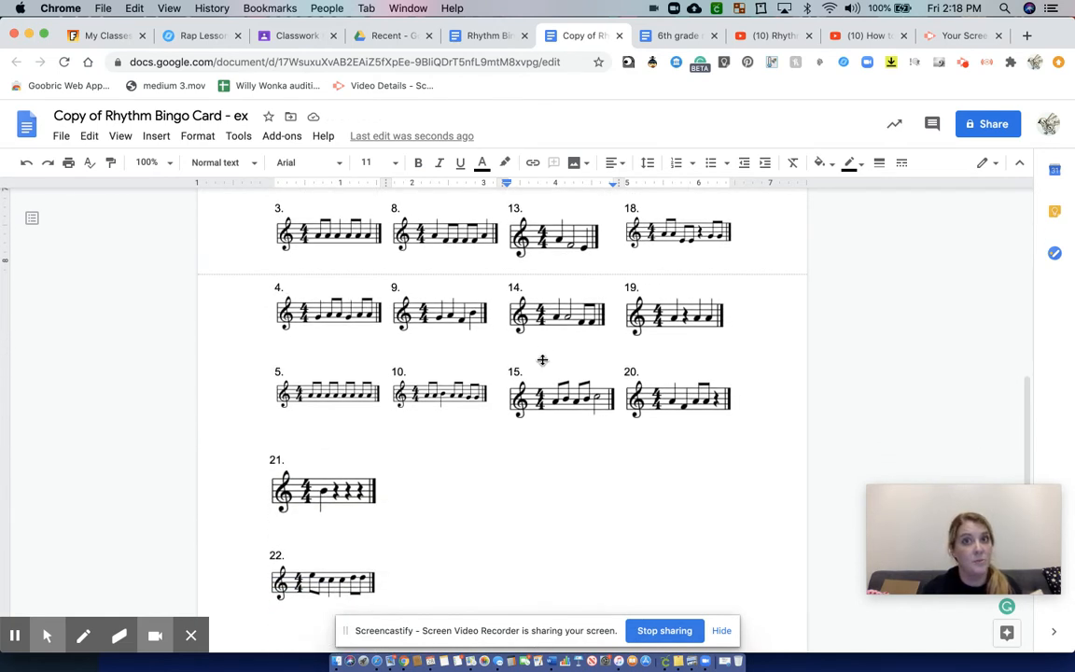
scroll(542, 360, up, 1)
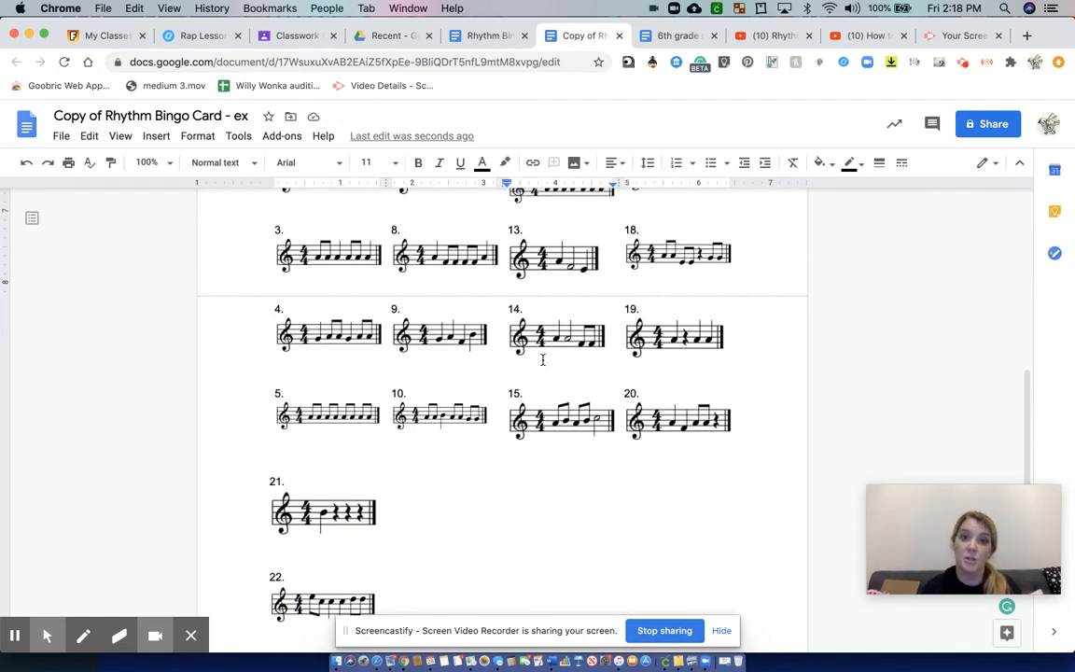
scroll(542, 360, up, 10)
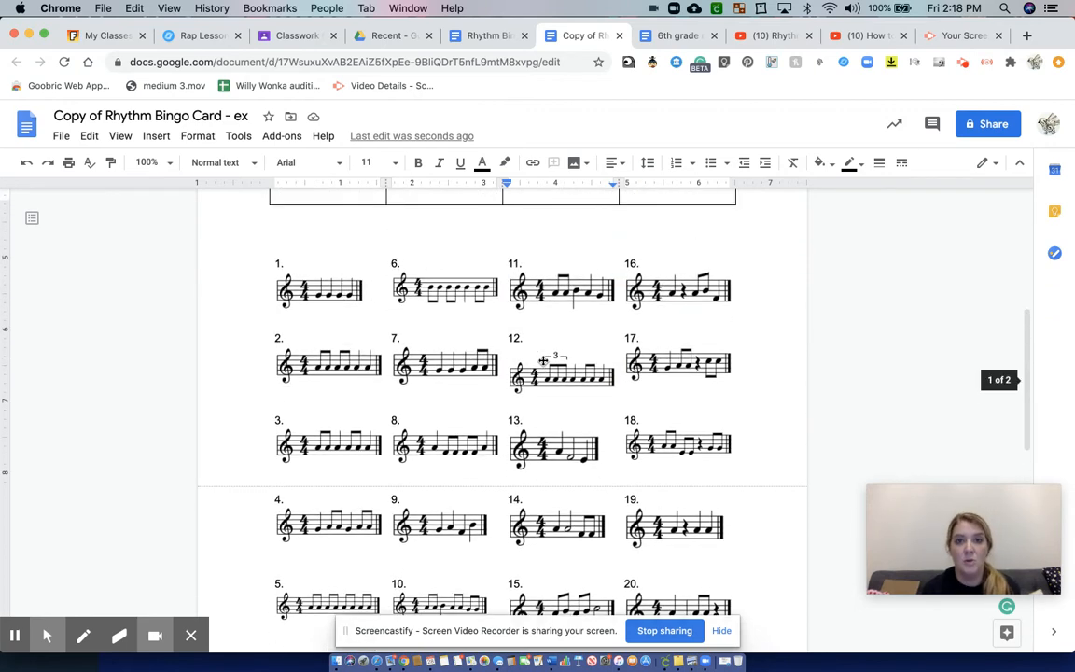
click(543, 359)
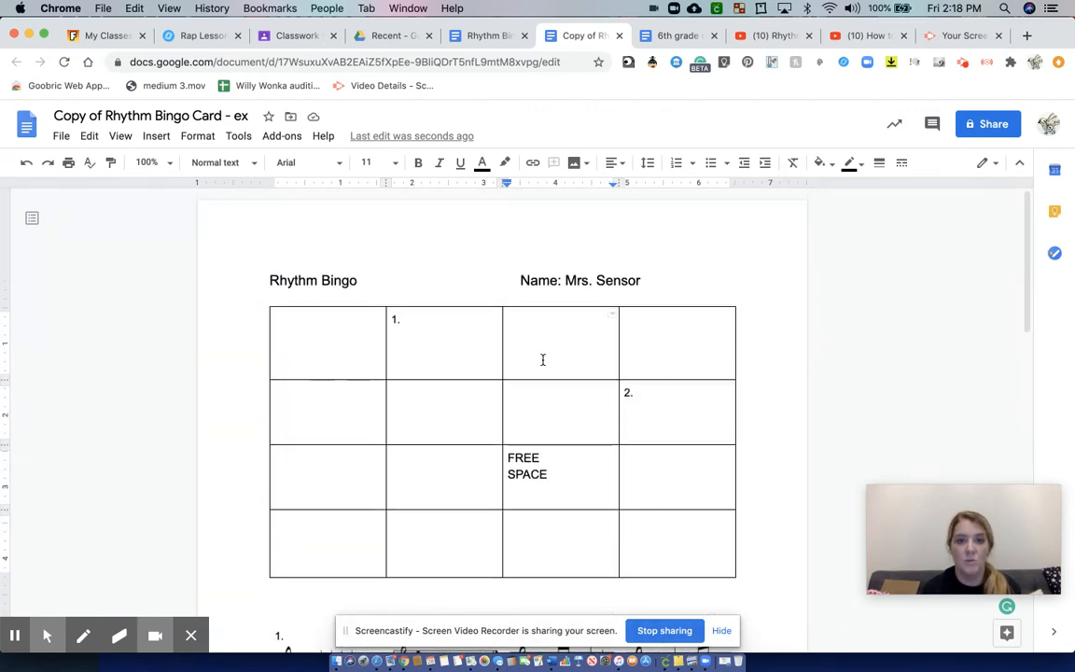
text(5.)
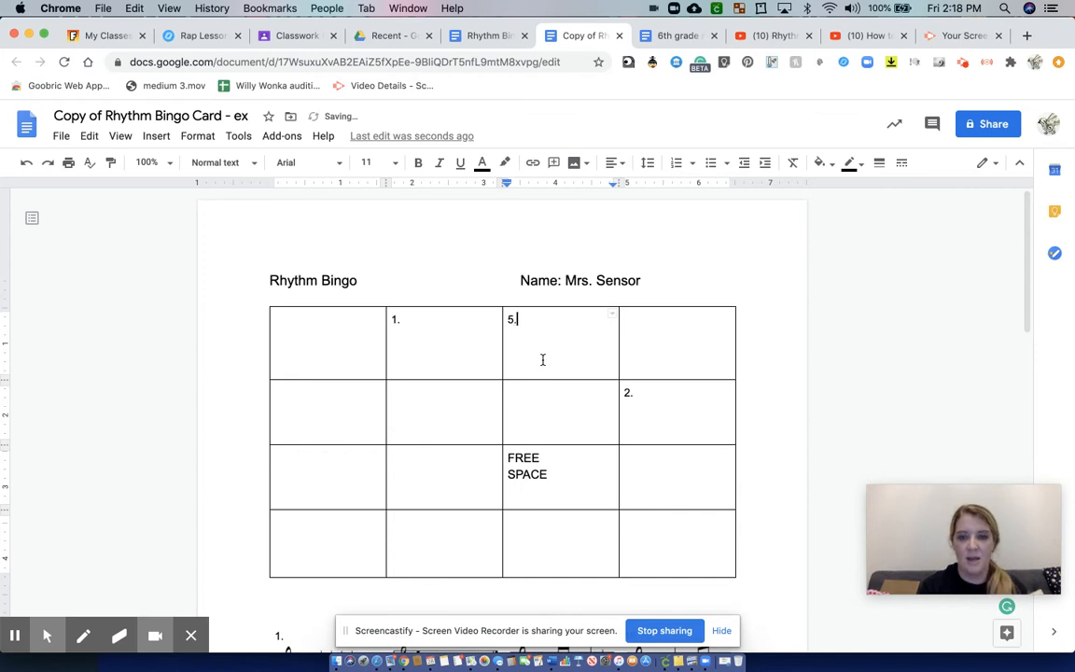
Enter "8." on the top line of the second row's first cell, removing blank lines above it, and increase the row's height
click(347, 423)
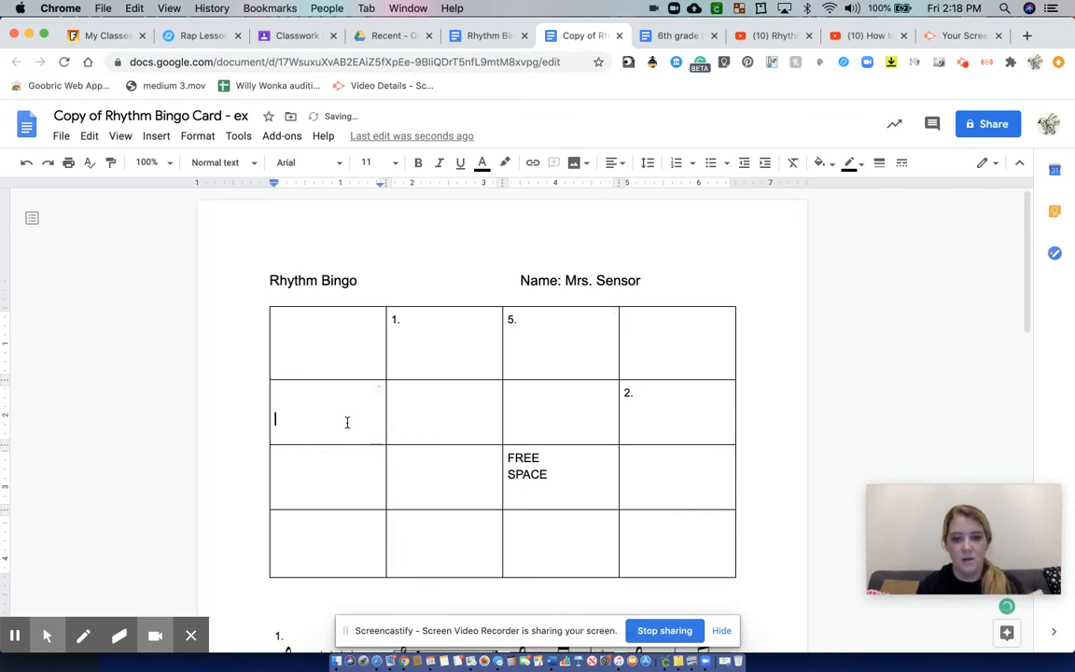
text(8.)
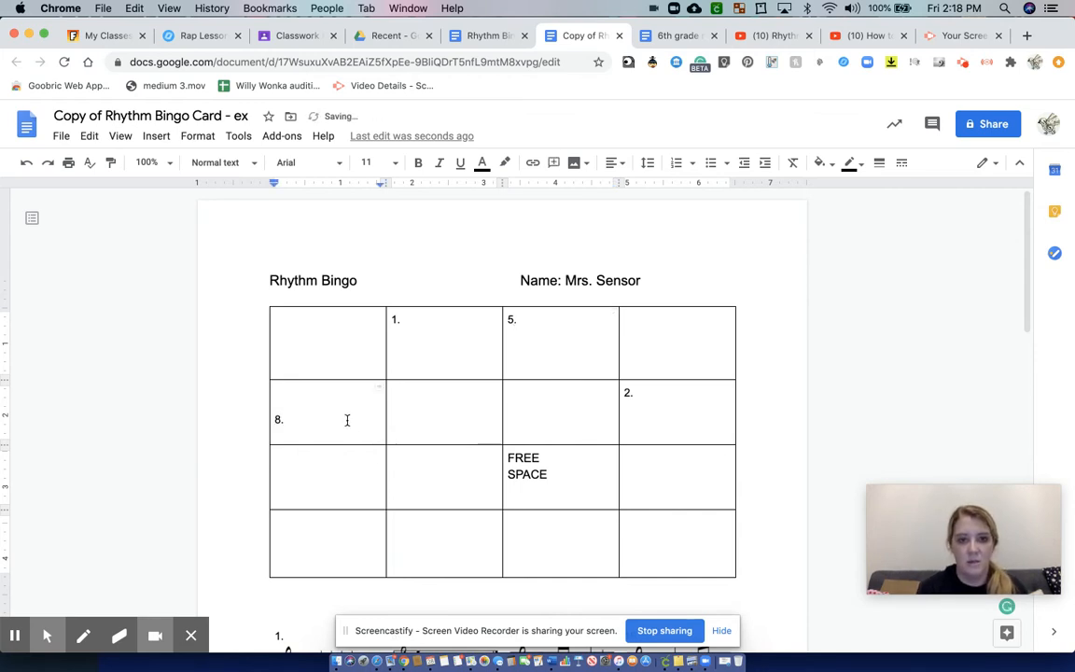
click(276, 419)
key(BackSpace)
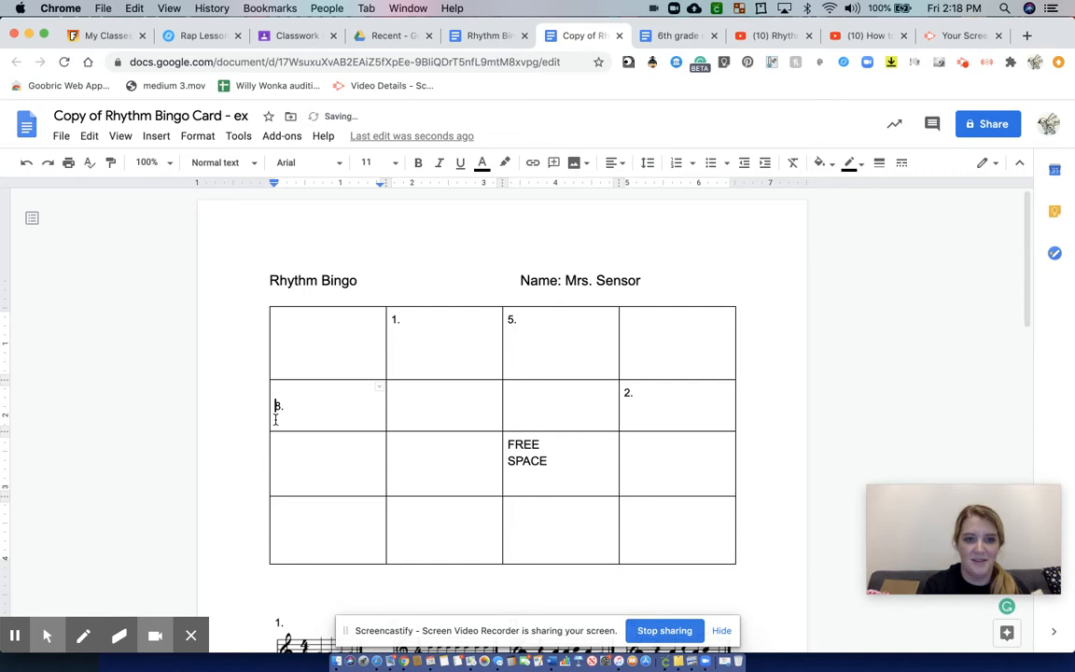
key(BackSpace)
drag(312, 417, 312, 441)
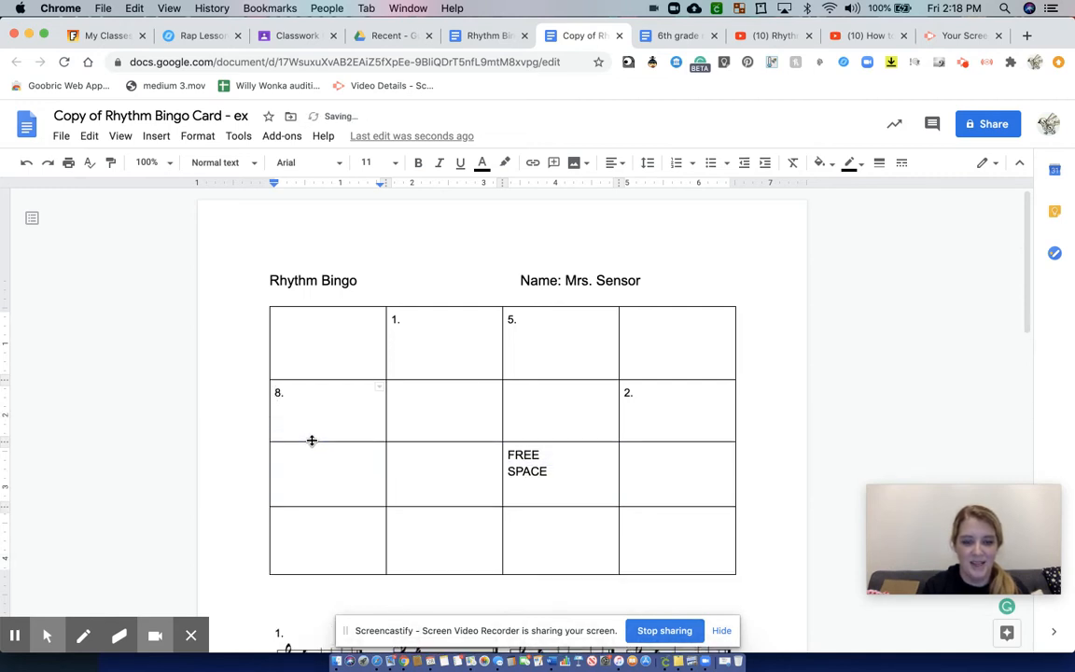
Enter "11." in the fourth row's third cell and "14." in the first row's first cell
click(542, 537)
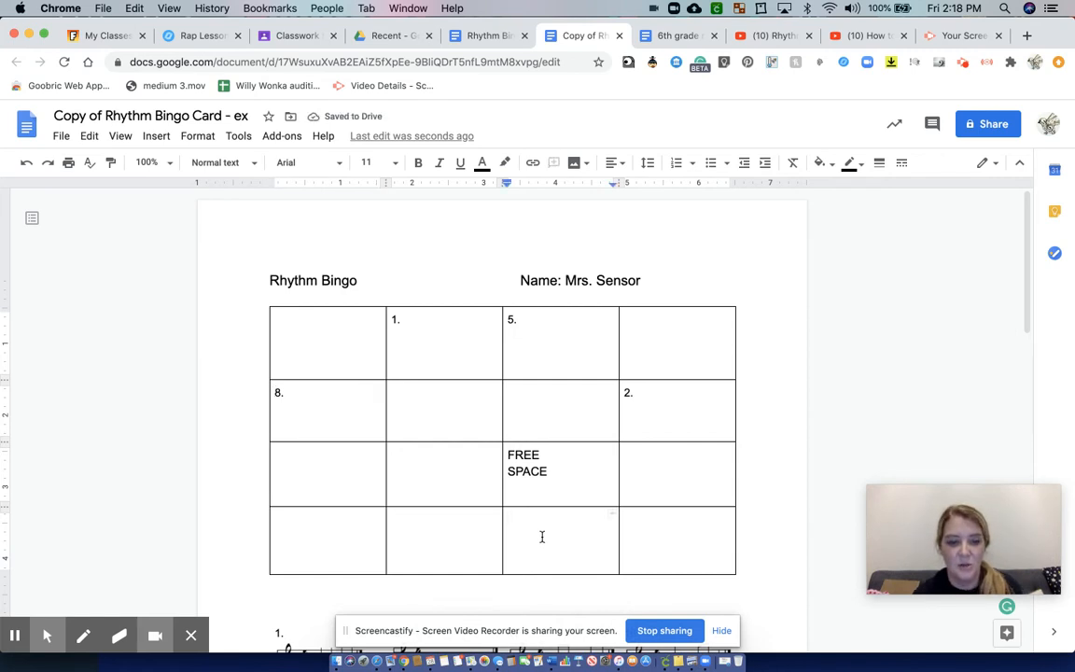
text(11.)
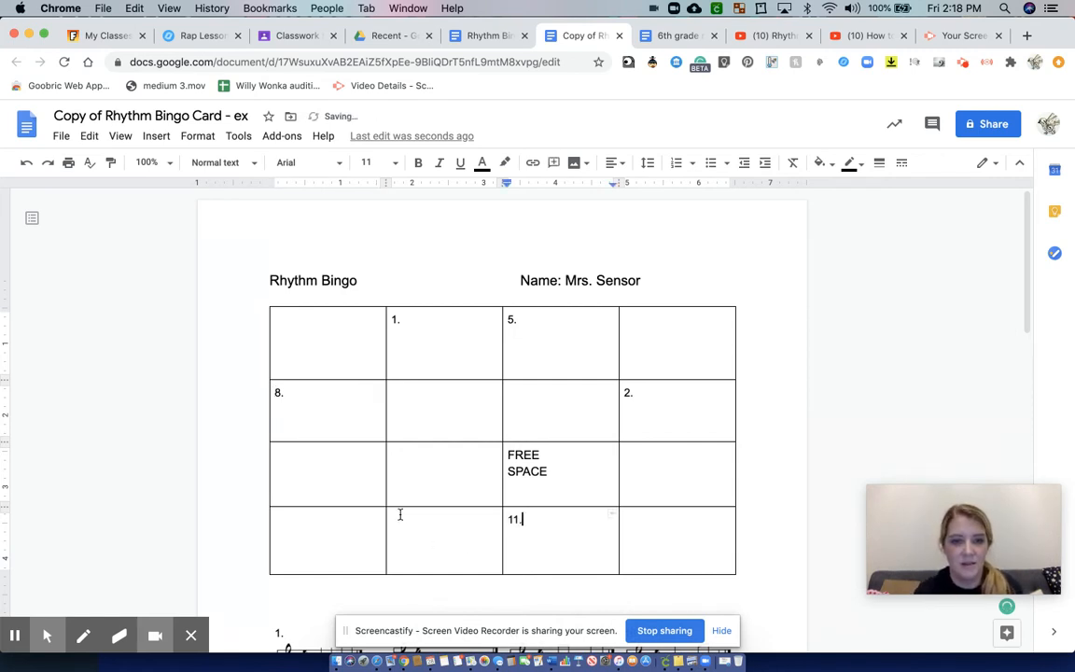
click(327, 334)
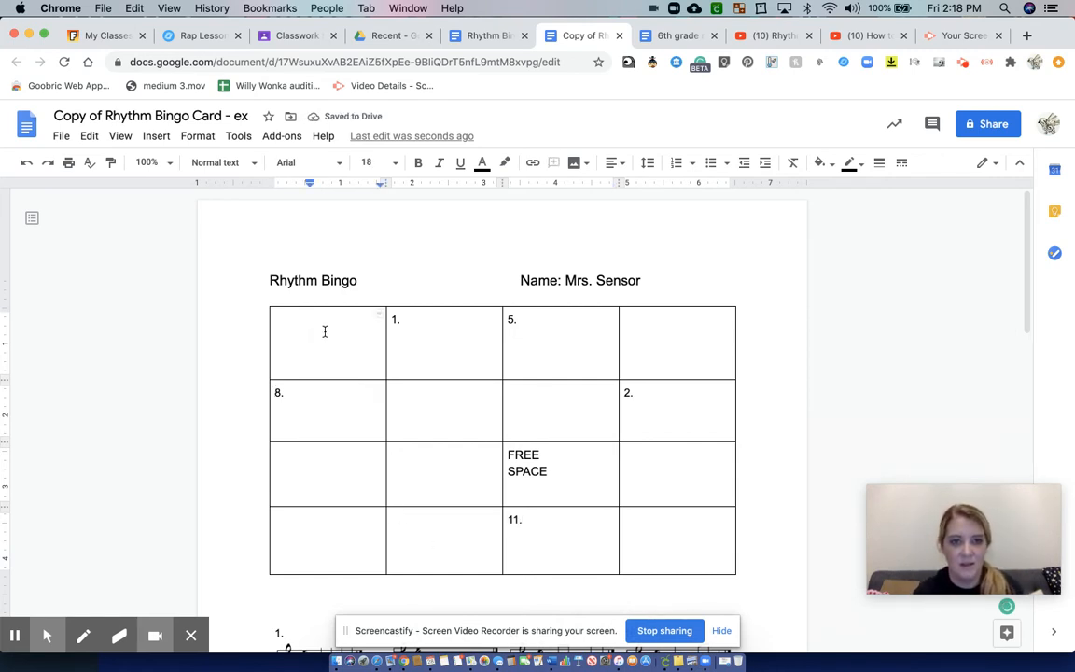
click(280, 320)
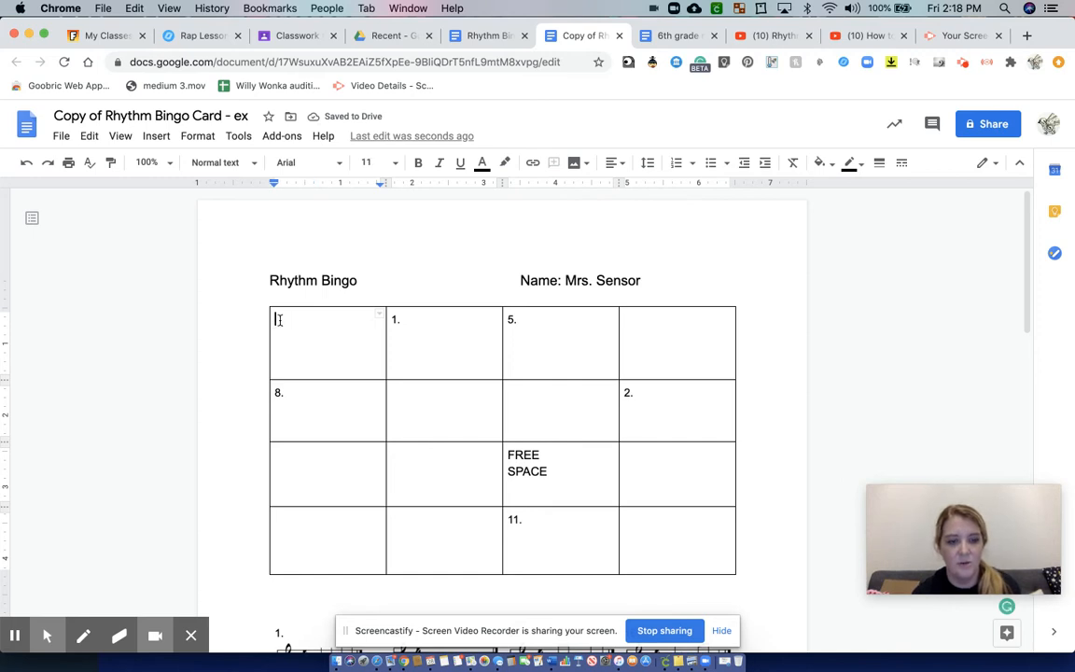
text(14)
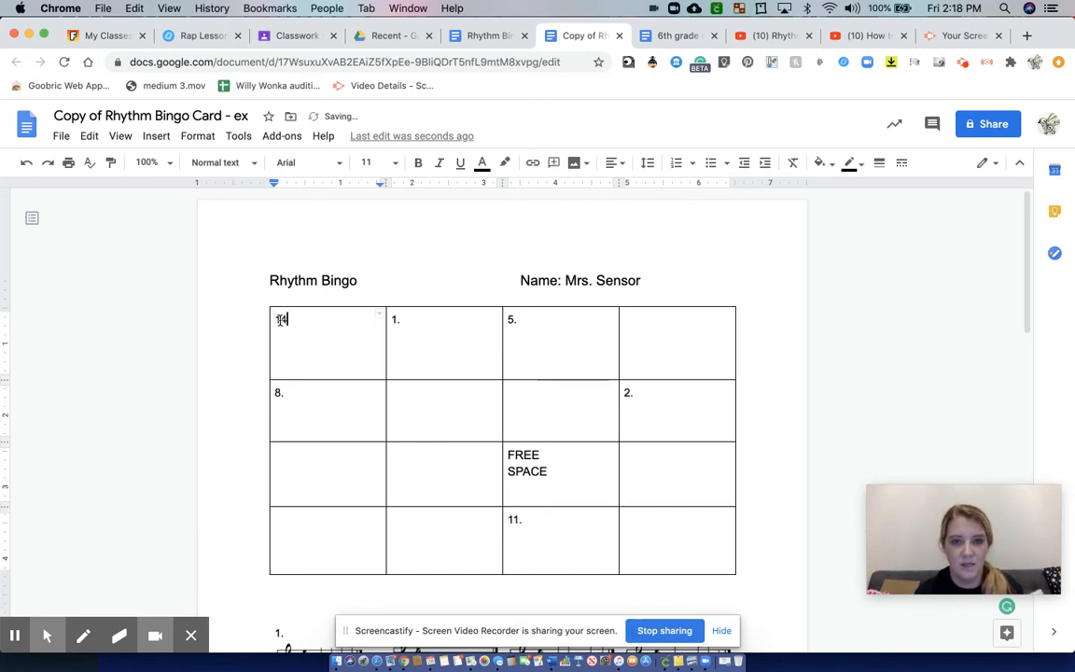
text(.)
Enter "12." in the first row's fourth cell and "16." in the third row's second cell
click(671, 332)
text(12.)
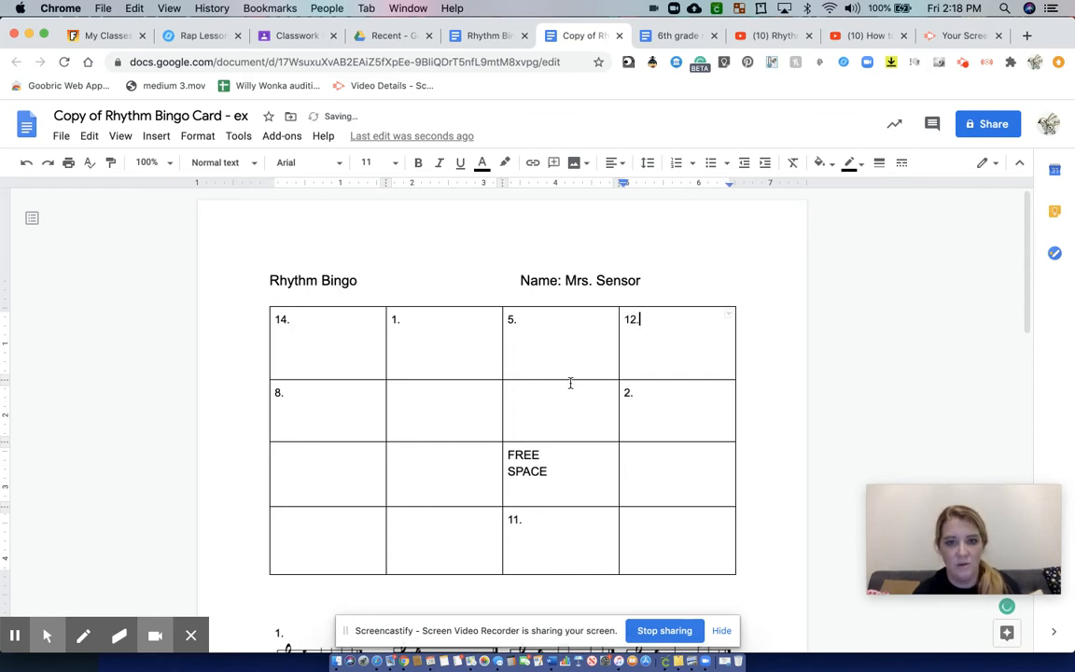
click(435, 455)
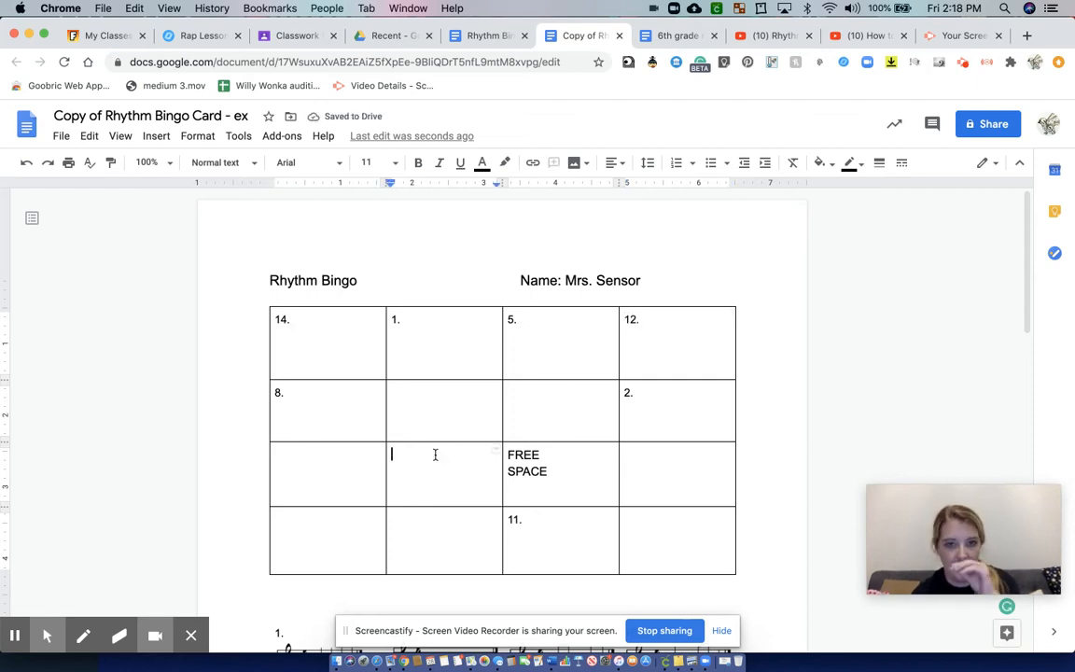
text(1)
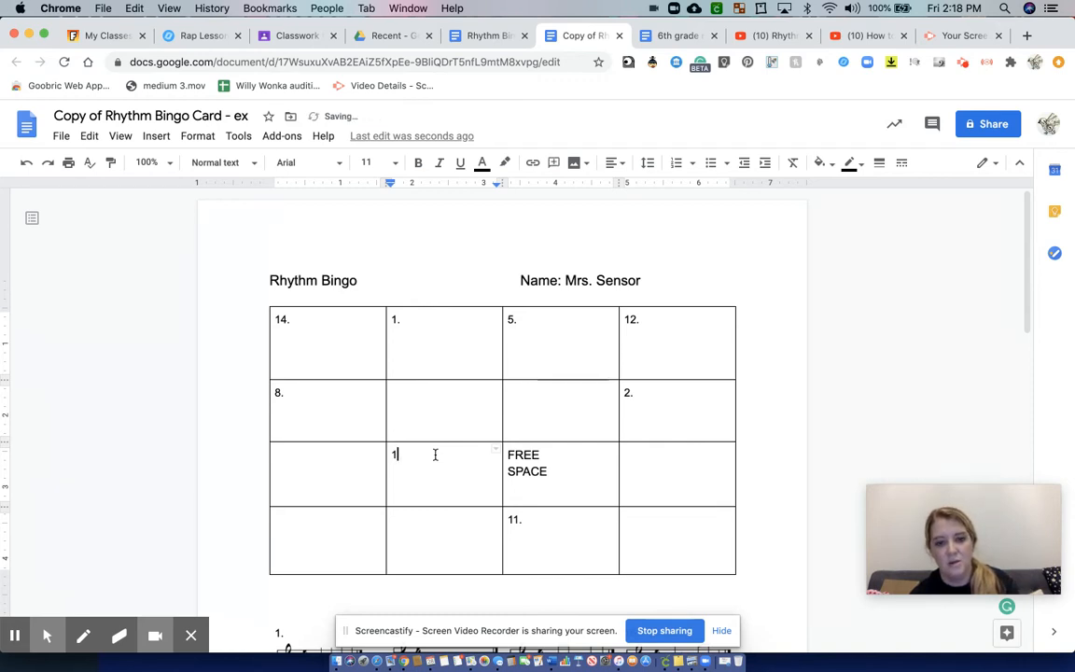
text(6.)
Enter "22." in the second row's second cell and "21." in the third row's fourth cell
click(421, 403)
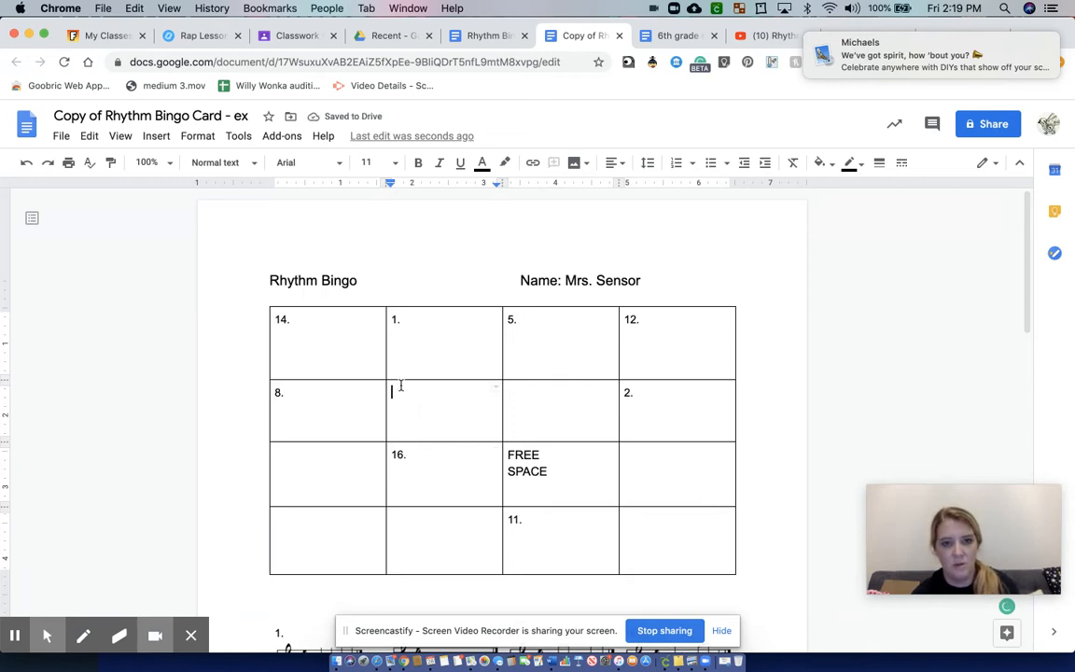
text(22.)
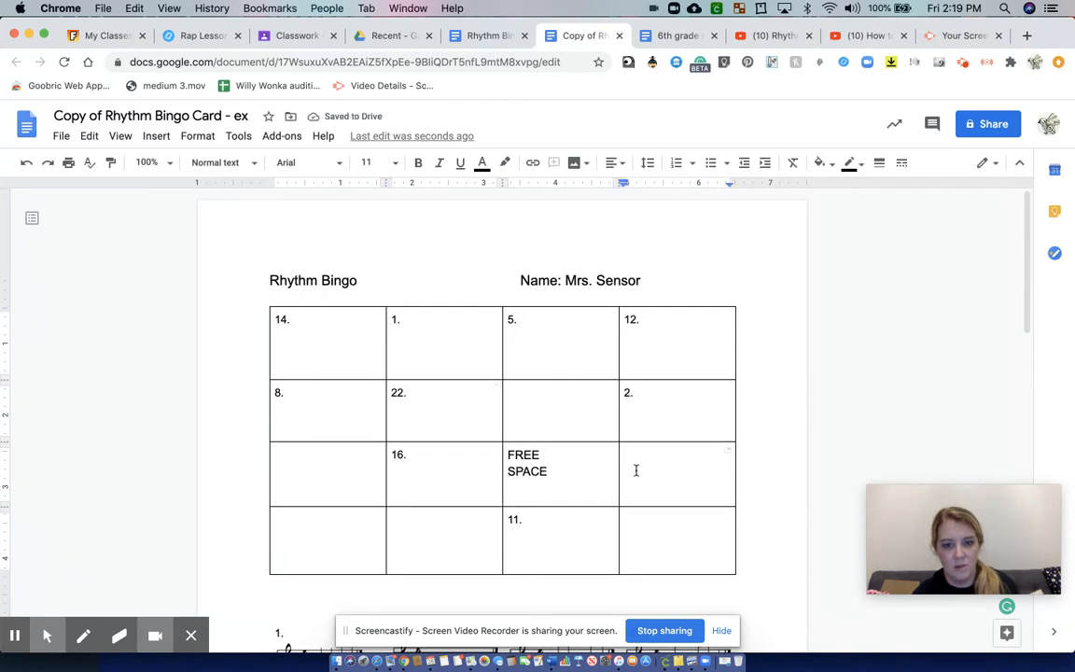
text(21.)
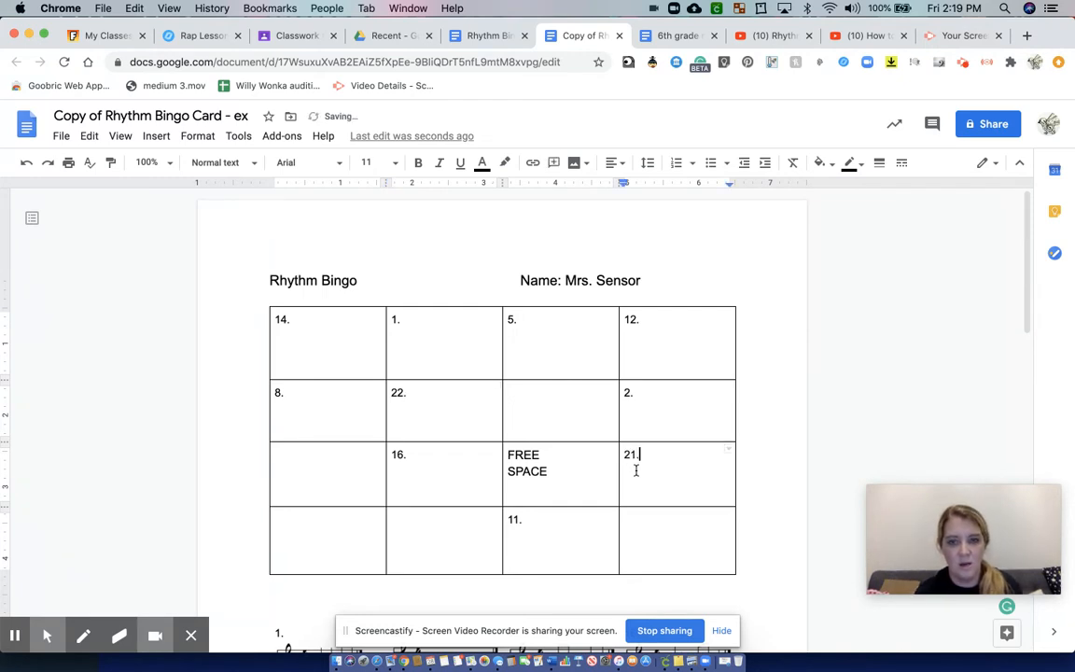
Enter "7." in the second row's third cell and "3." in the third row's first cell
click(541, 409)
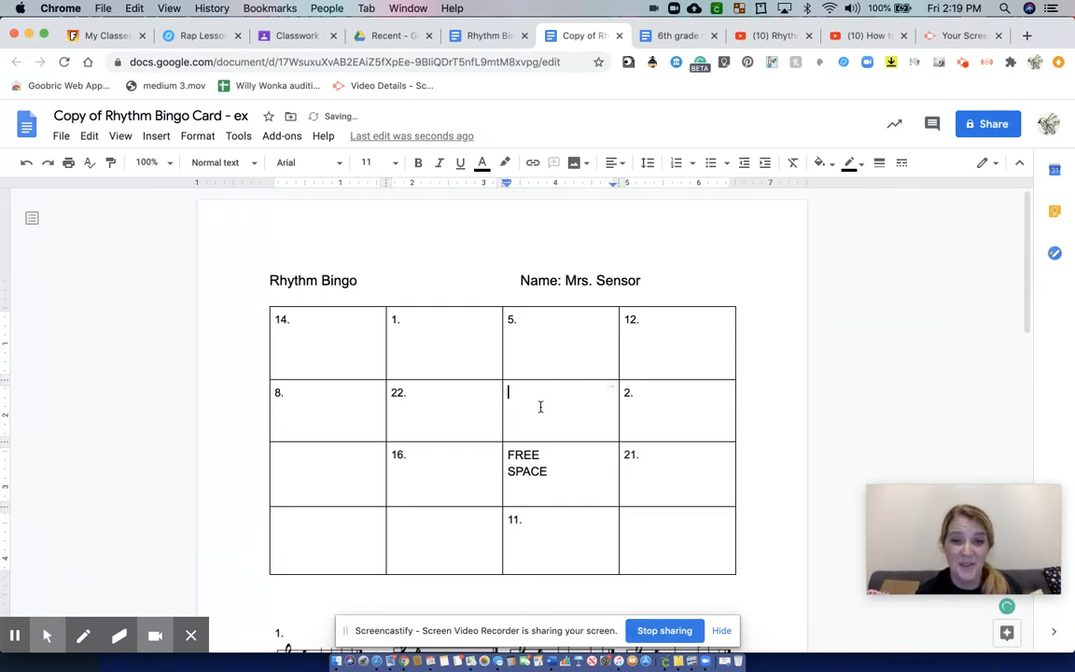
text(7.)
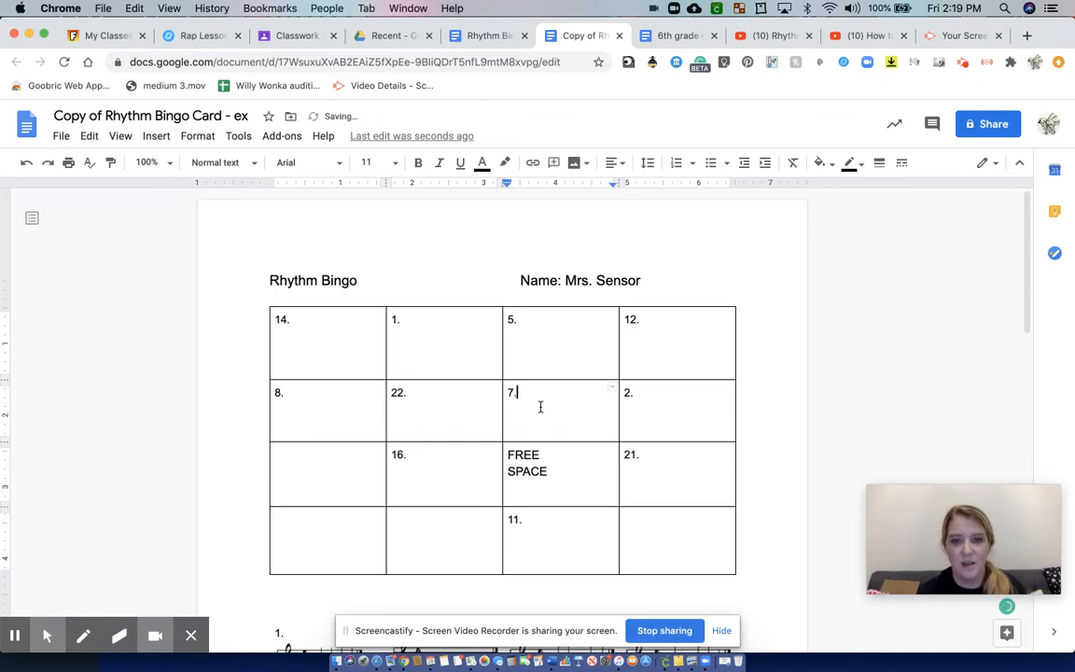
click(325, 463)
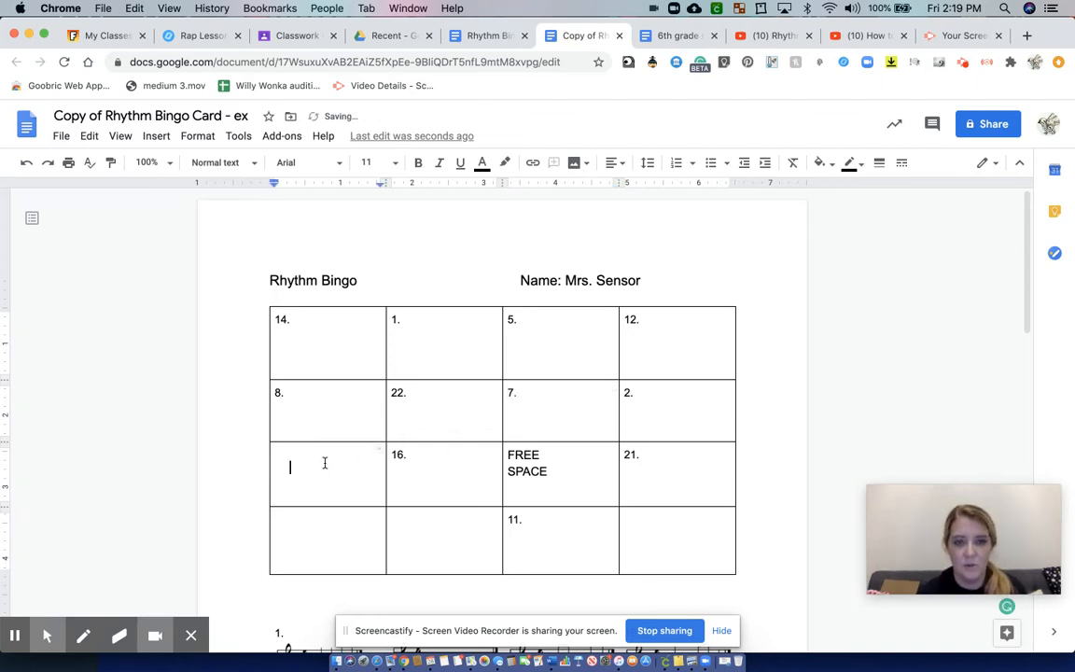
click(285, 455)
text(3)
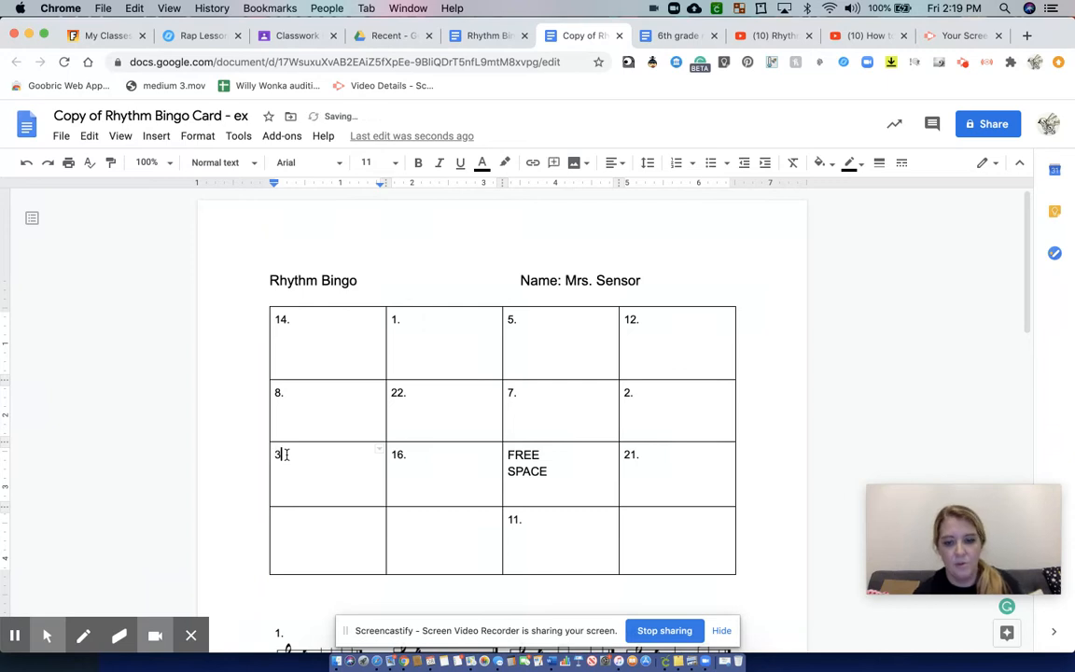
text(.)
Enter "19." in the fourth row's first cell and set its number to font size 11
click(273, 528)
text(19)
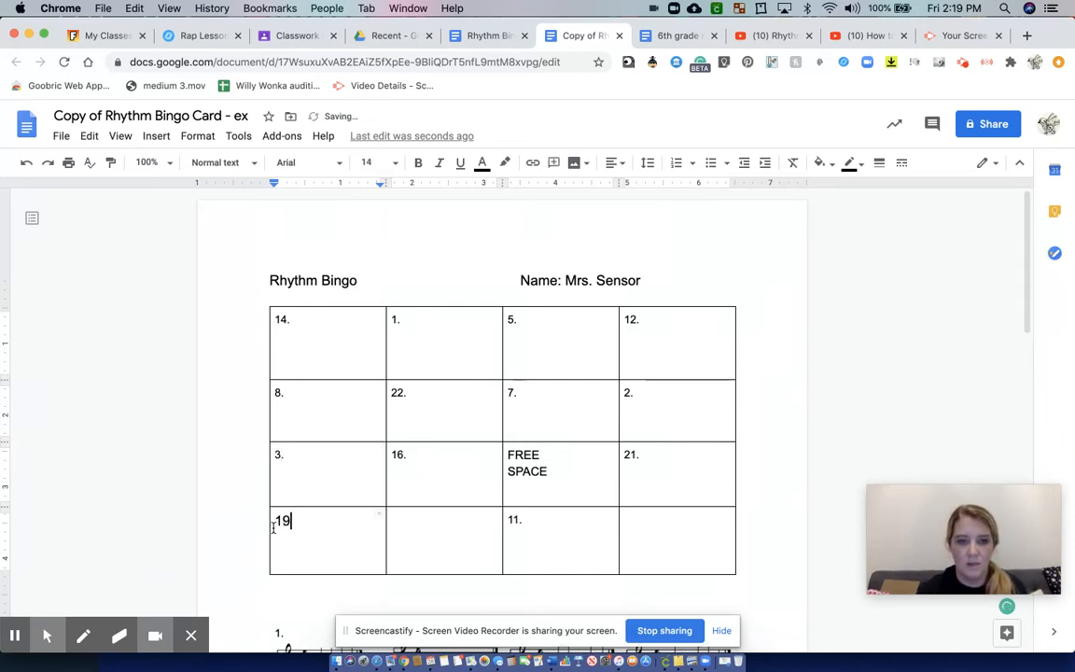
double_click(277, 521)
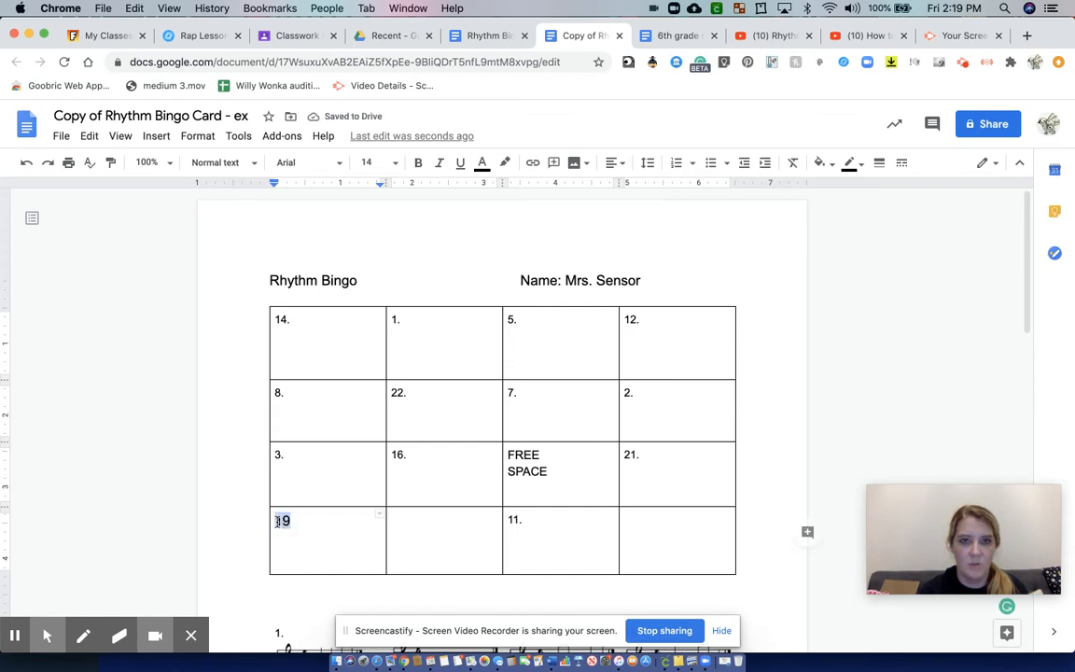
click(291, 318)
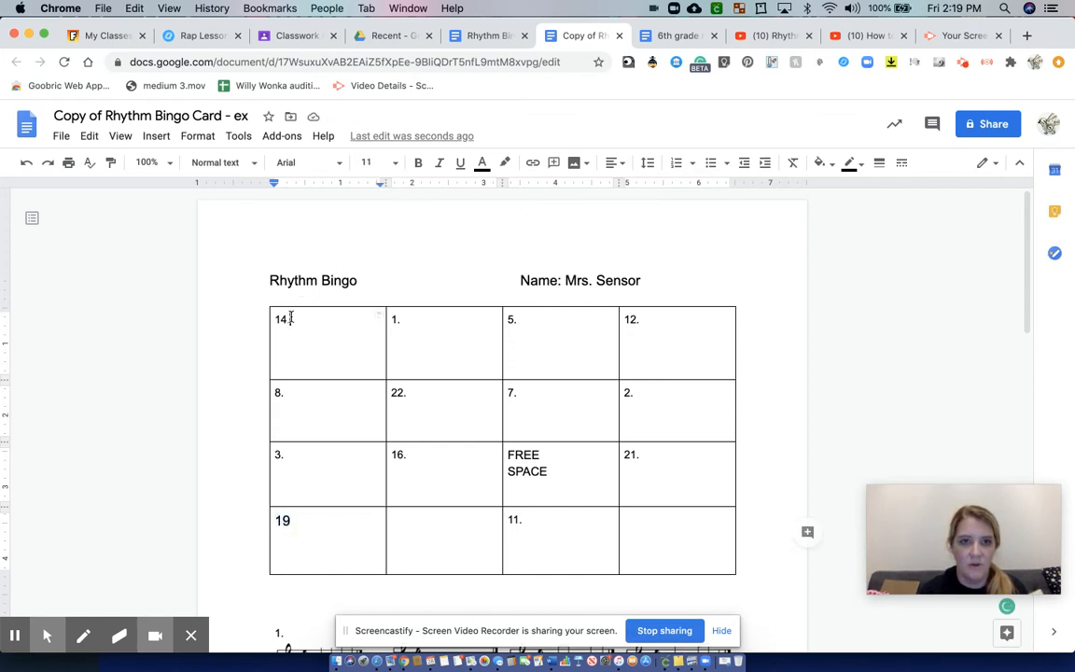
click(291, 521)
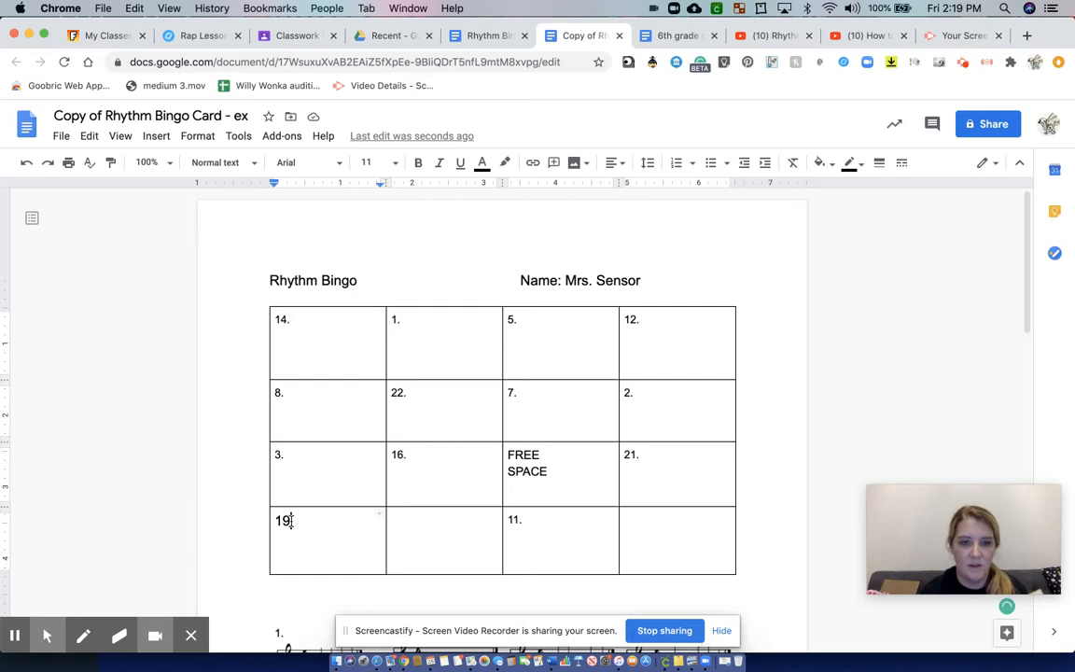
double_click(281, 521)
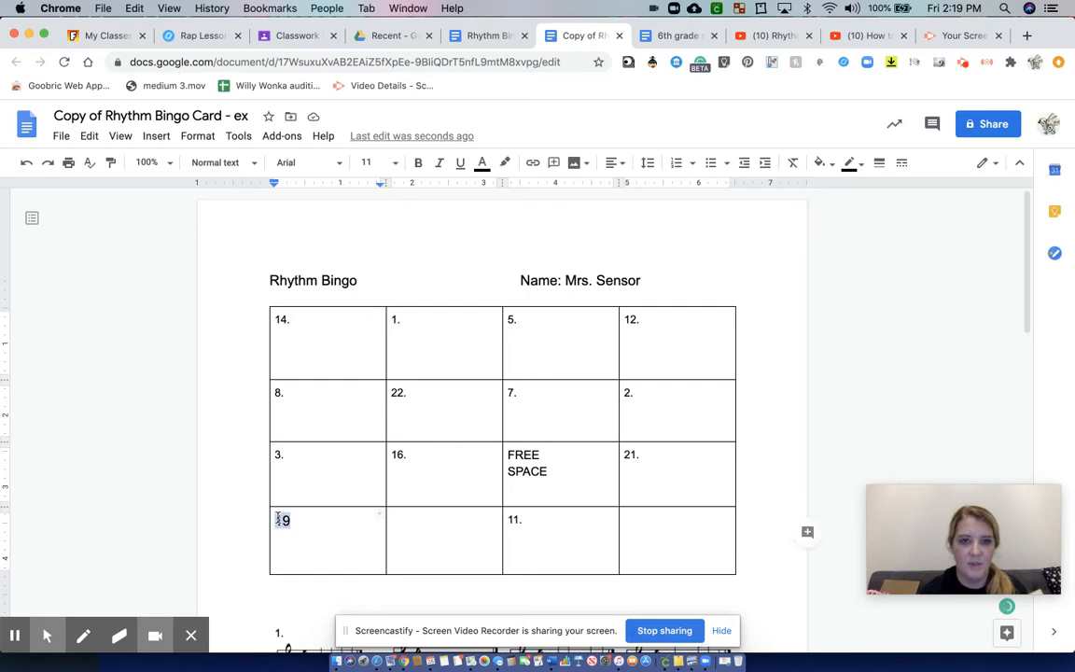
click(397, 165)
click(374, 262)
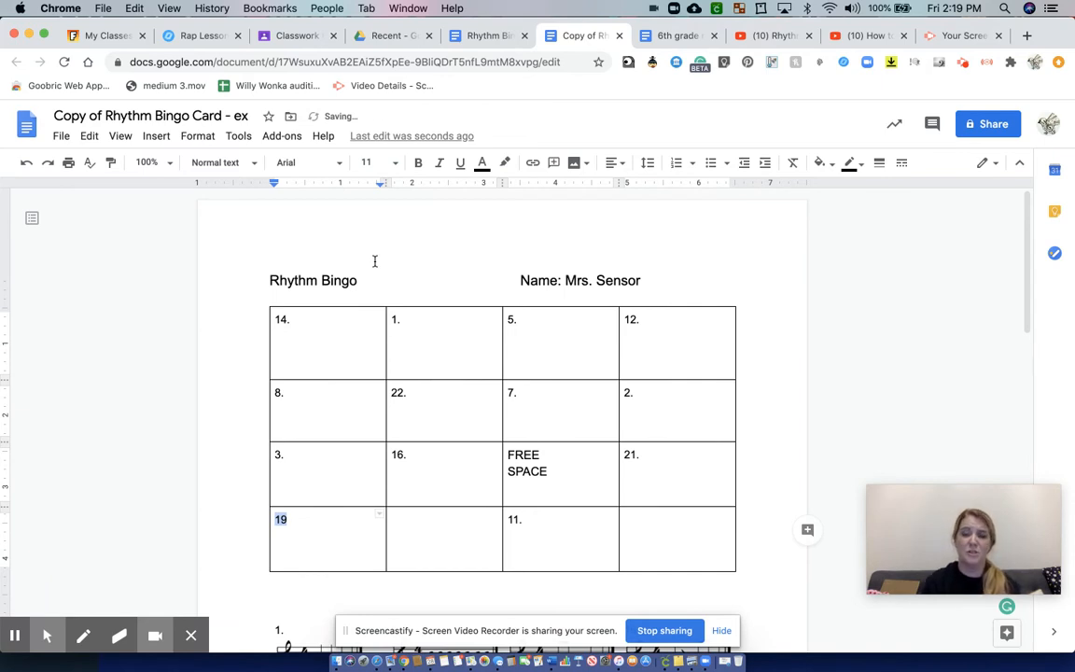
click(314, 522)
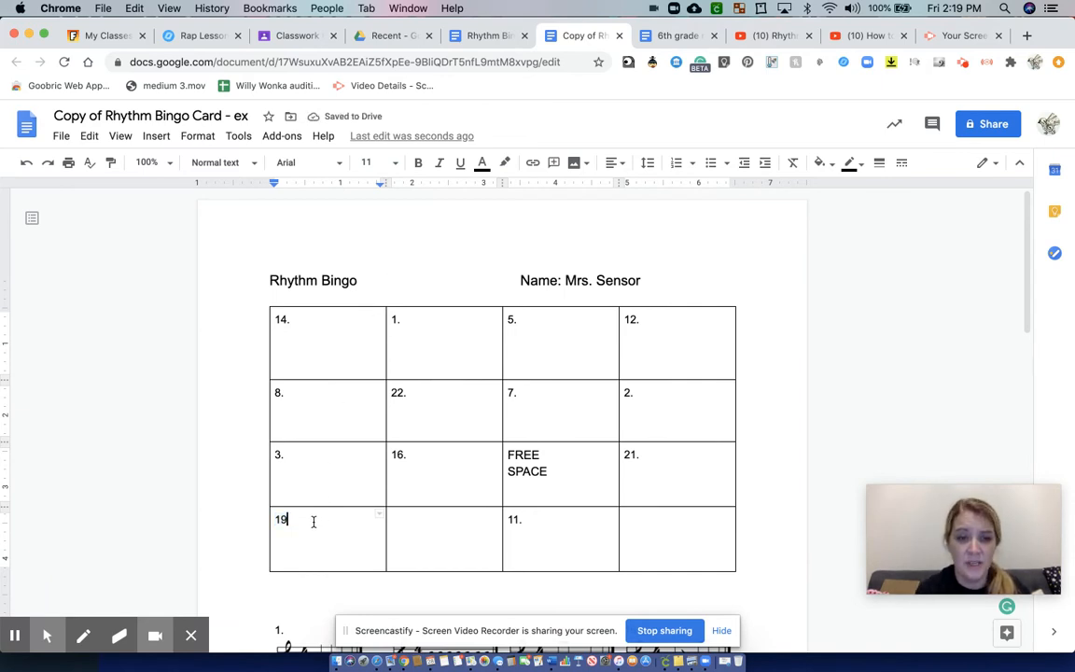
text(.)
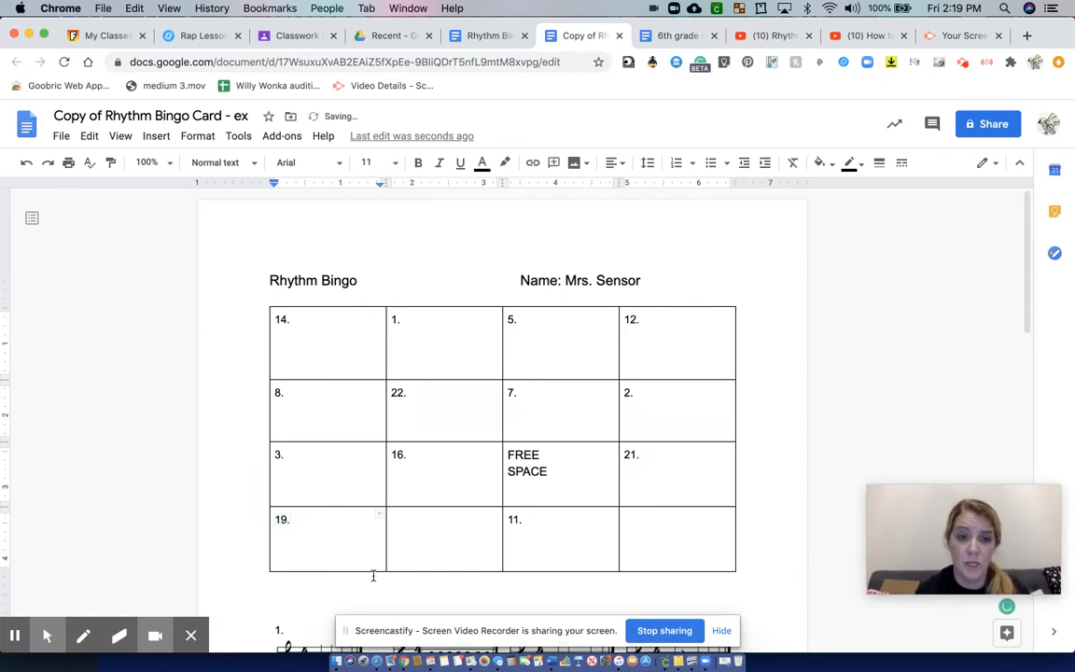
Enter "13." in the fourth row's second cell and "6." in the fourth row's fourth cell
click(404, 520)
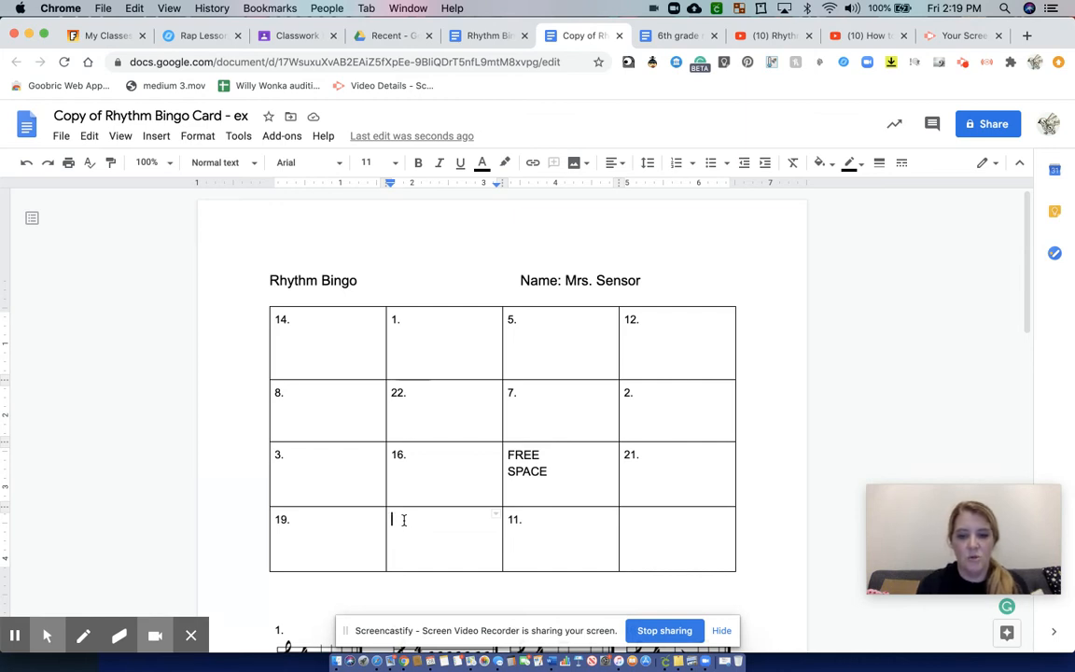
text(13)
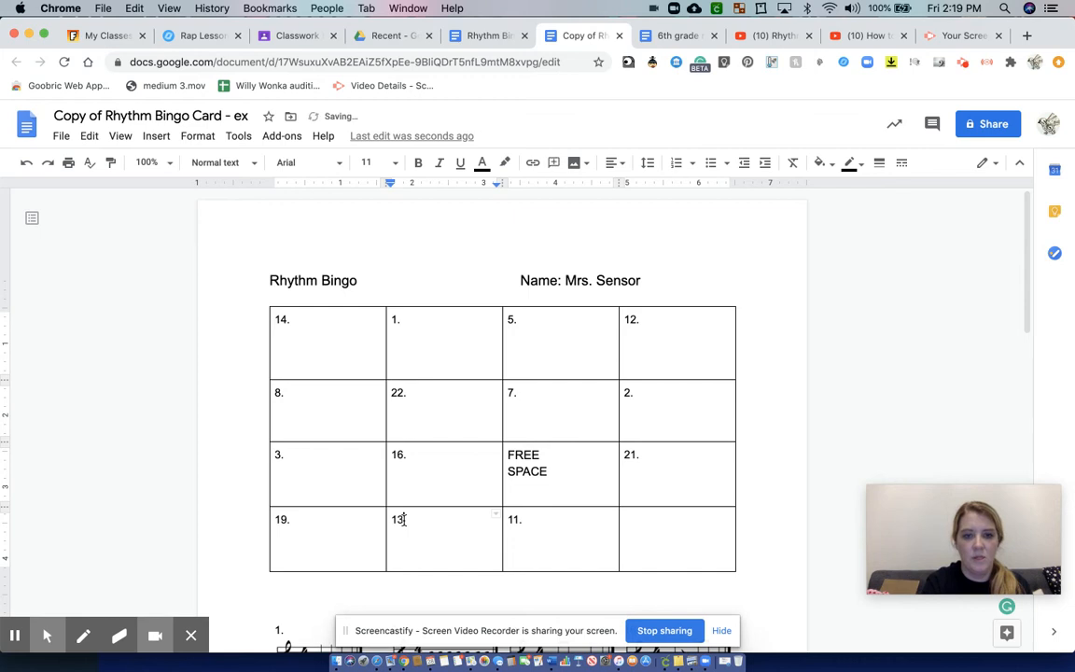
text(.)
click(655, 525)
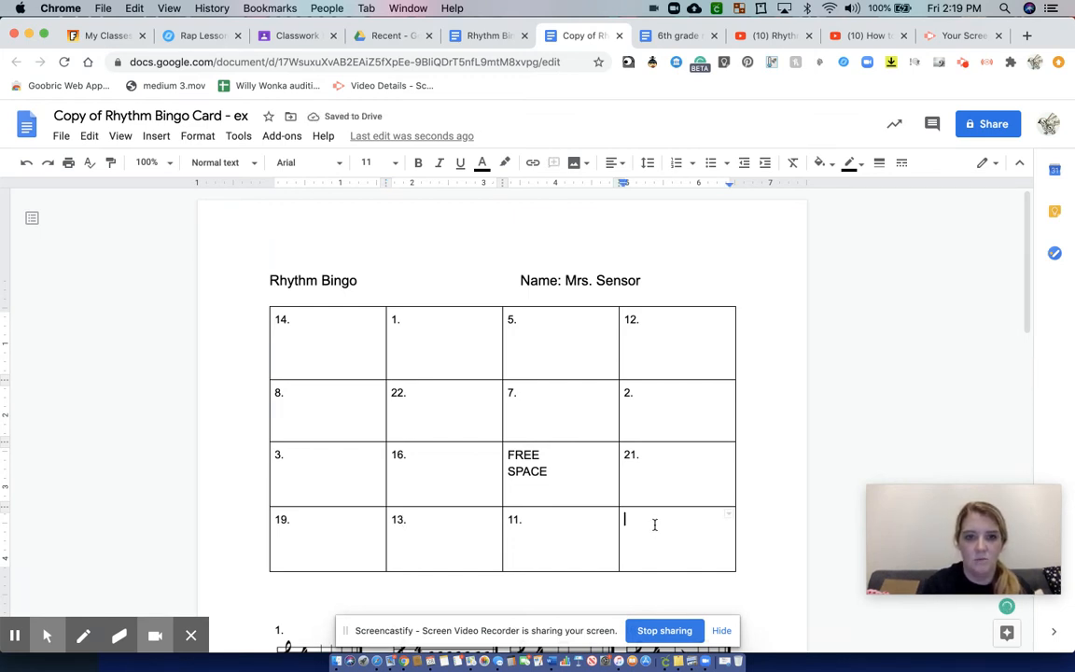
text(6.)
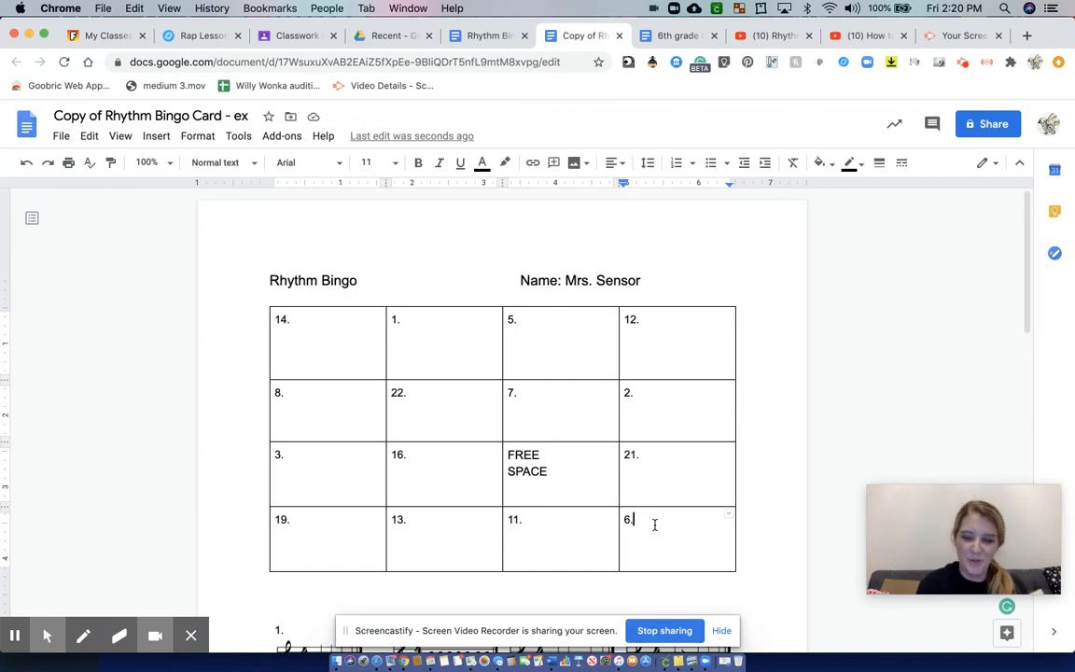
Move the notation images of rhythms 1, 6, 11 and 16 from the list into the bingo cells with the same numbers
scroll(626, 471, down, 2)
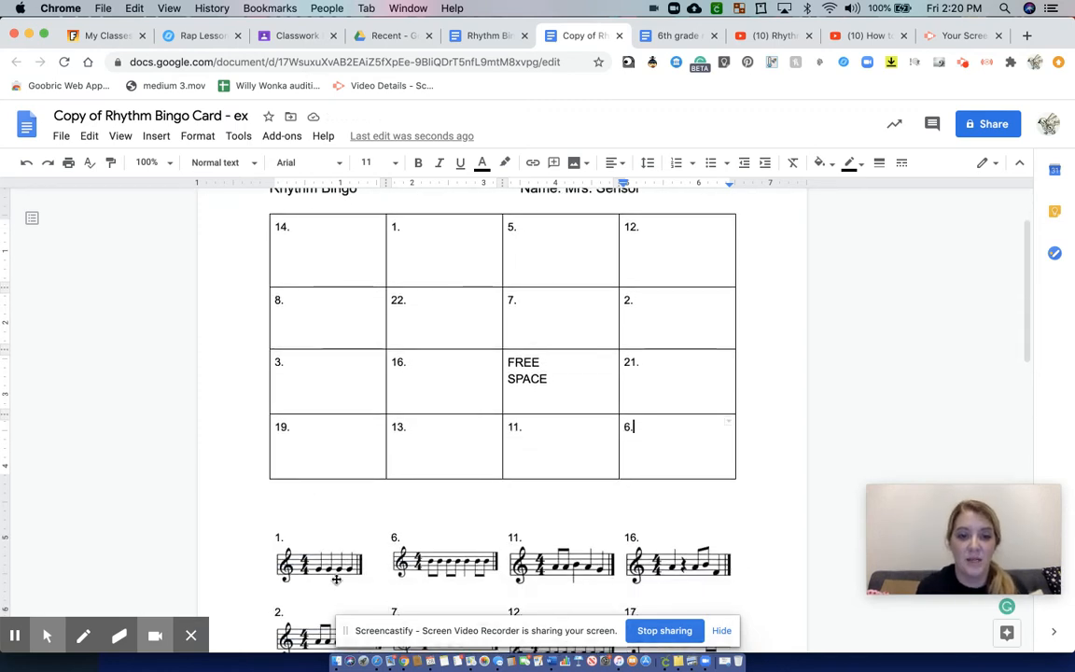
drag(301, 514, 418, 272)
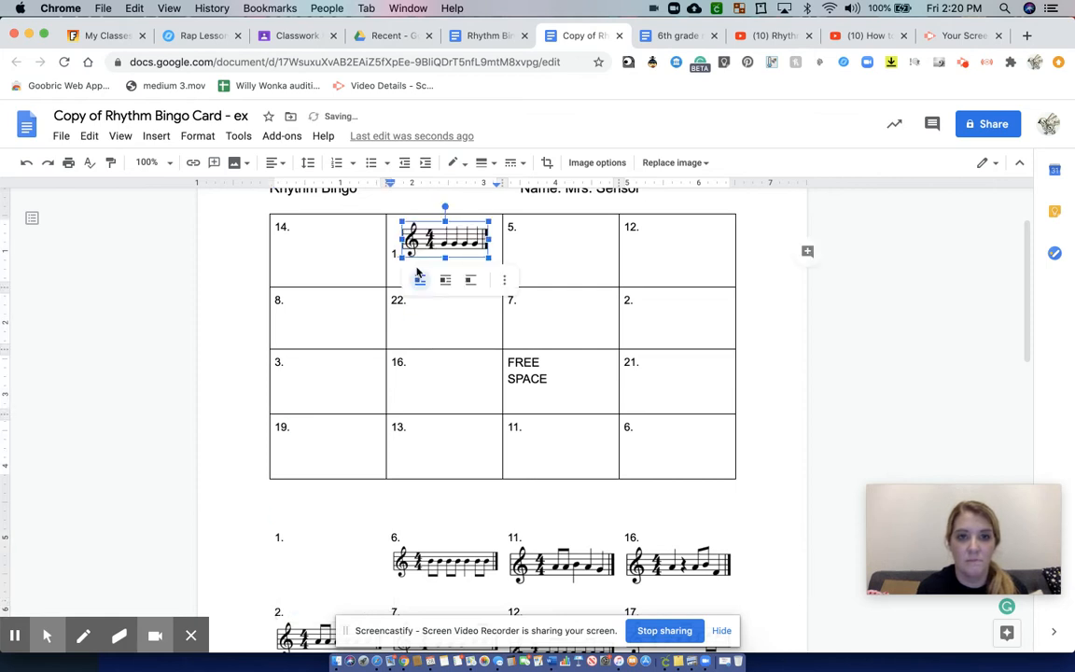
drag(439, 565, 642, 456)
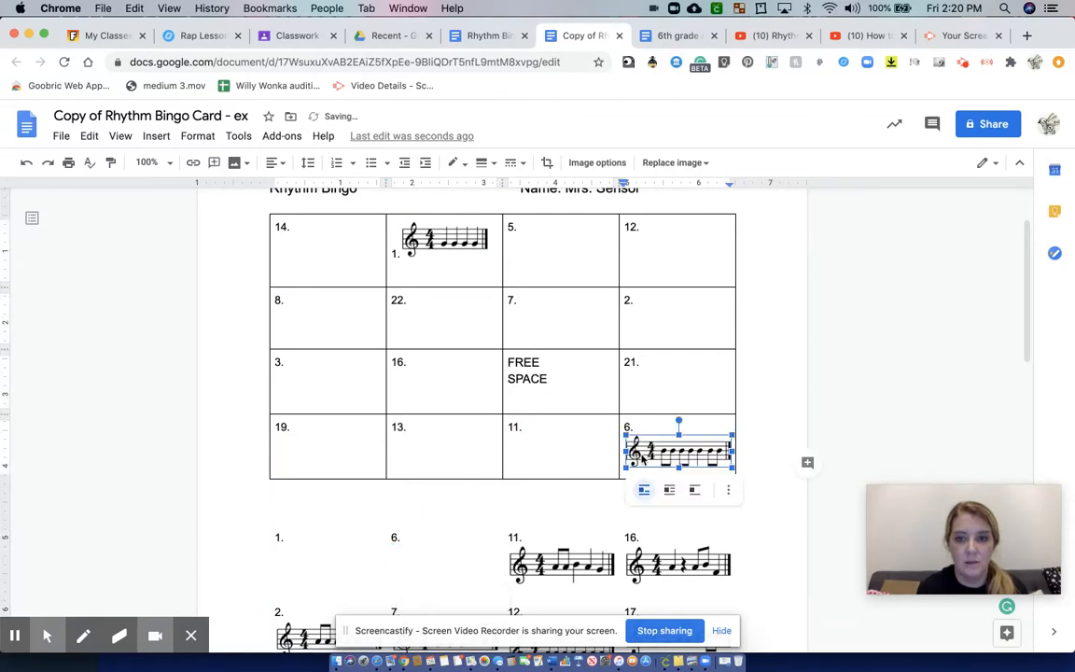
click(554, 564)
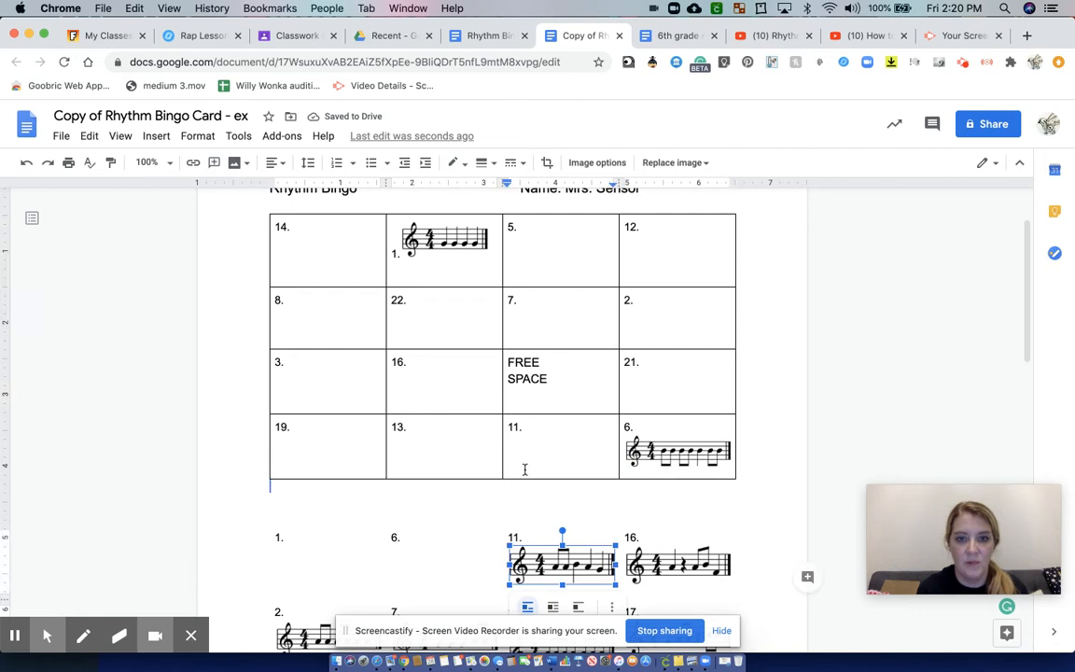
drag(523, 455, 524, 455)
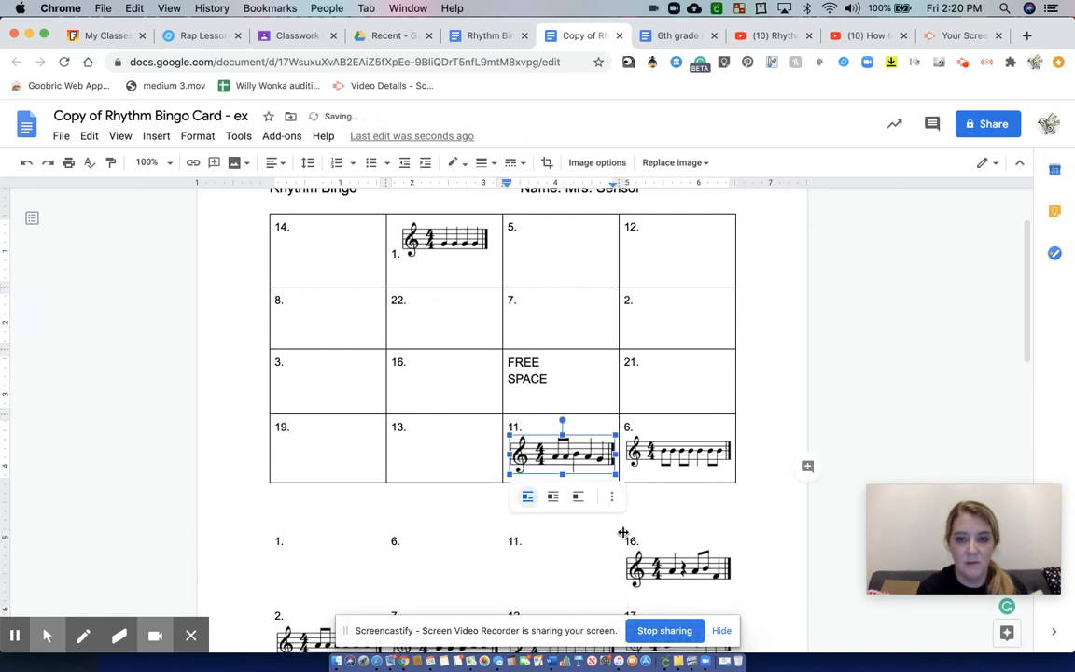
drag(679, 567, 445, 407)
Move the notation images of rhythms 2, 7 and 12 from the list into their matching bingo cells
scroll(446, 407, down, 2)
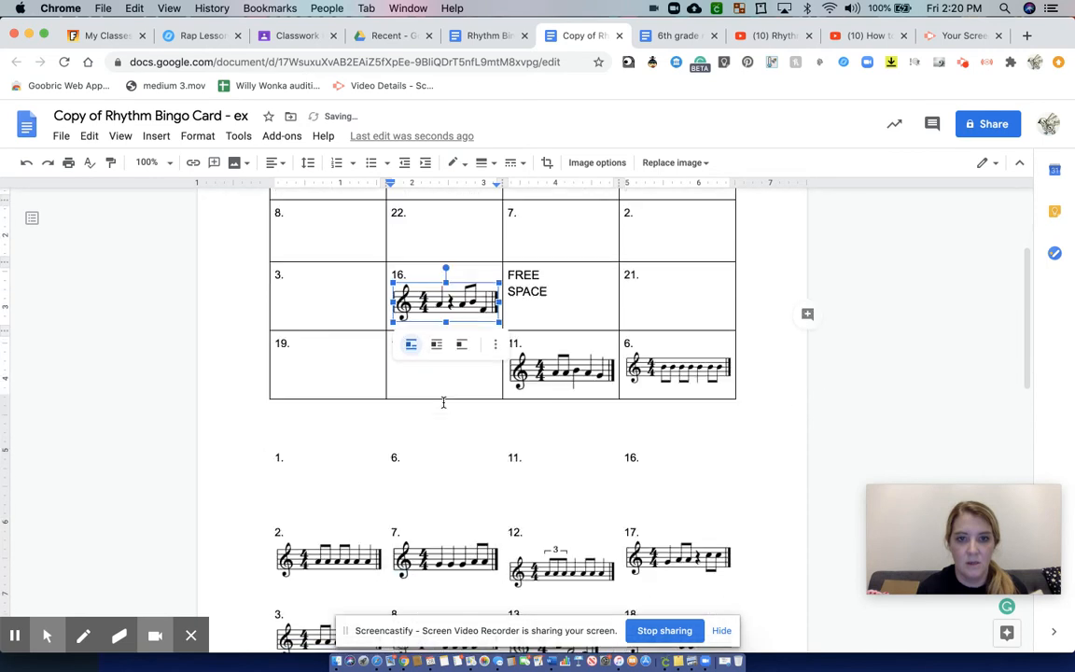
click(325, 556)
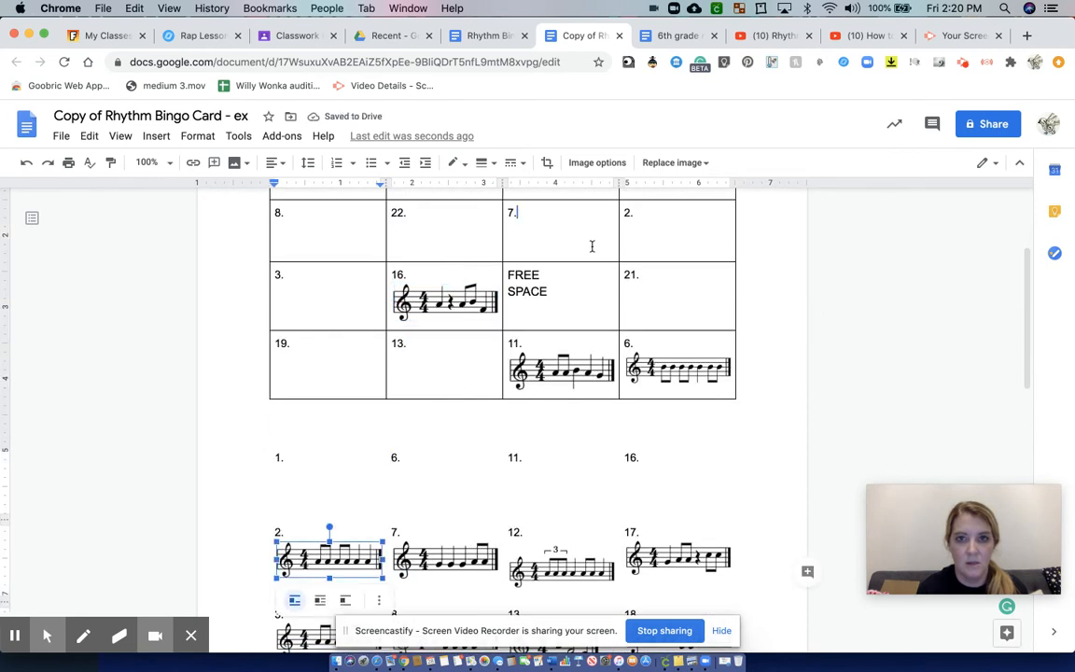
click(638, 236)
drag(638, 241, 639, 241)
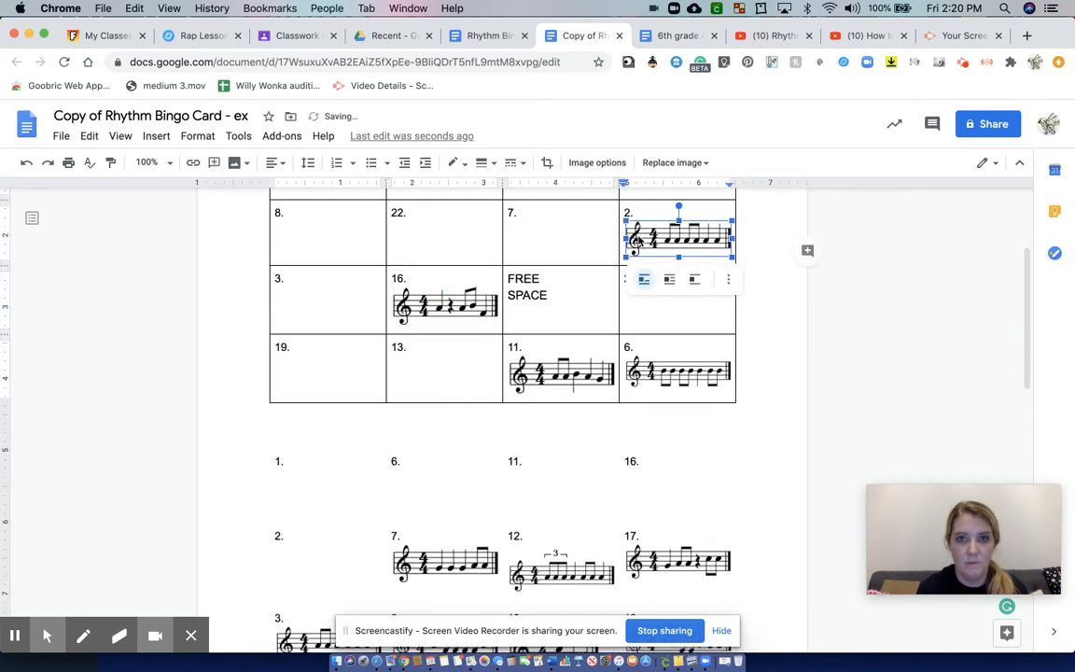
drag(434, 569, 530, 258)
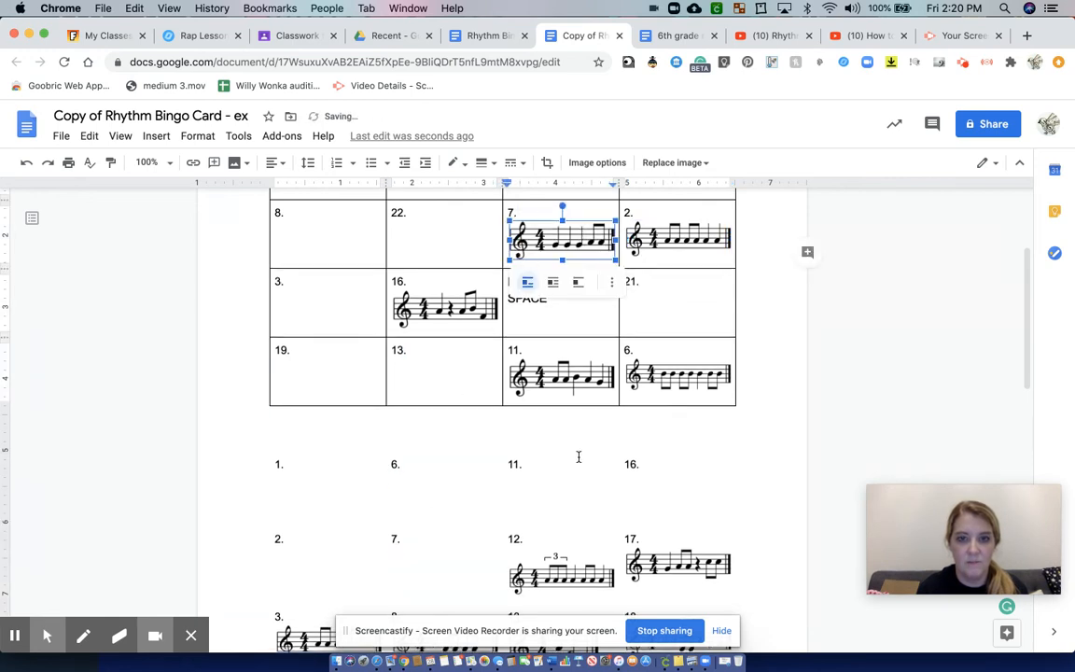
drag(554, 583, 551, 268)
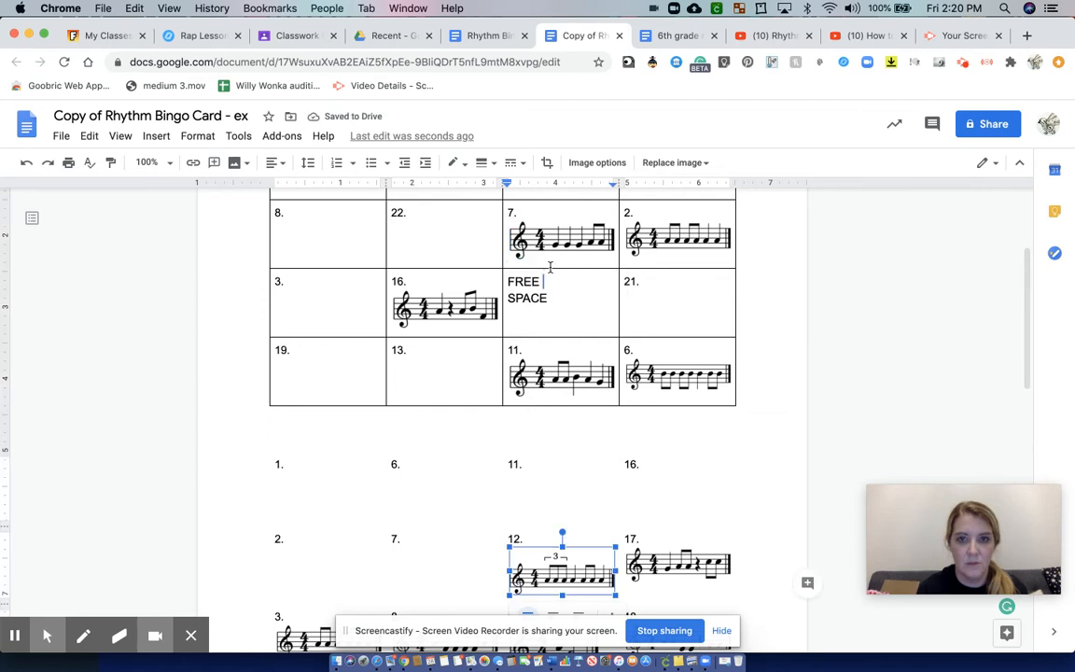
drag(552, 210, 650, 272)
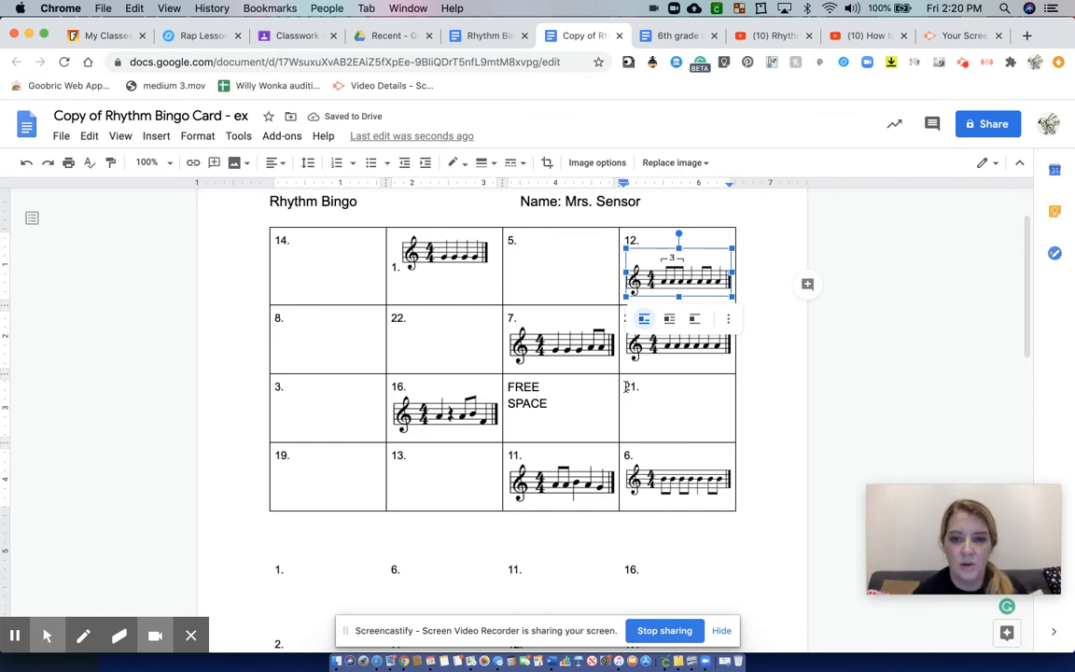
Move the rhythm 14 image into the first row's first cell and delete the blank lines below it
scroll(606, 435, down, 5)
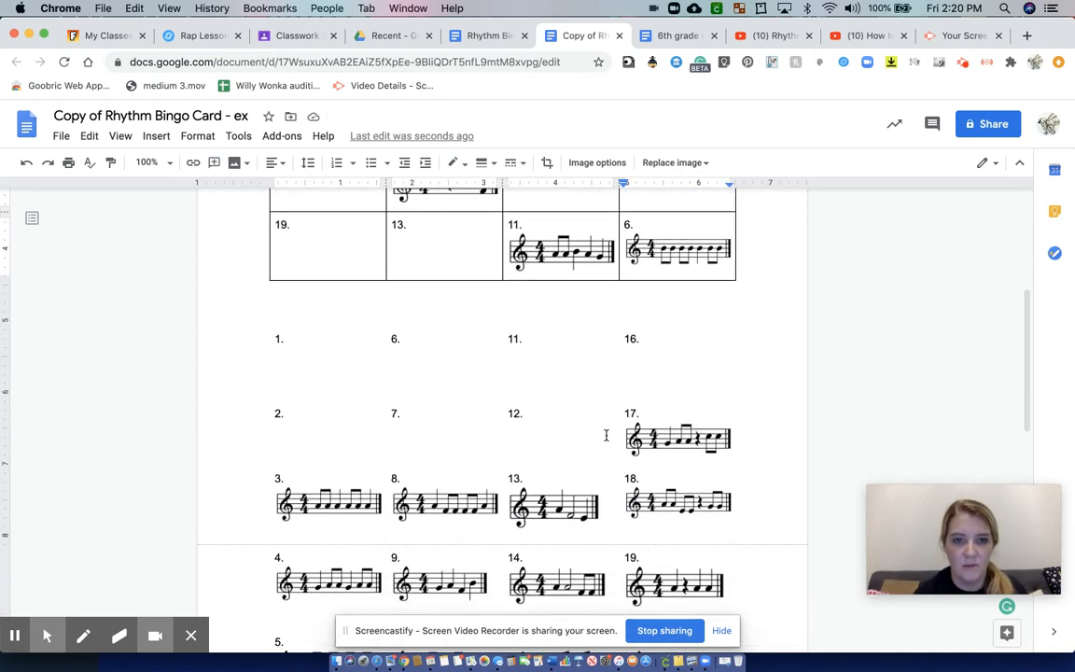
click(558, 573)
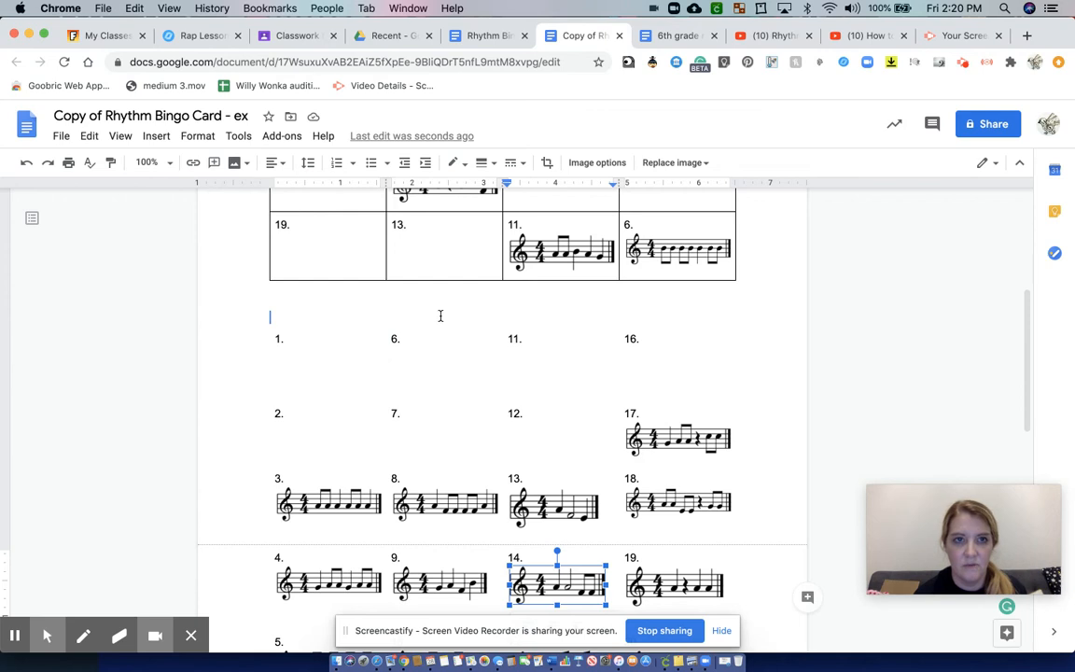
scroll(385, 200, up, 2)
drag(388, 197, 301, 284)
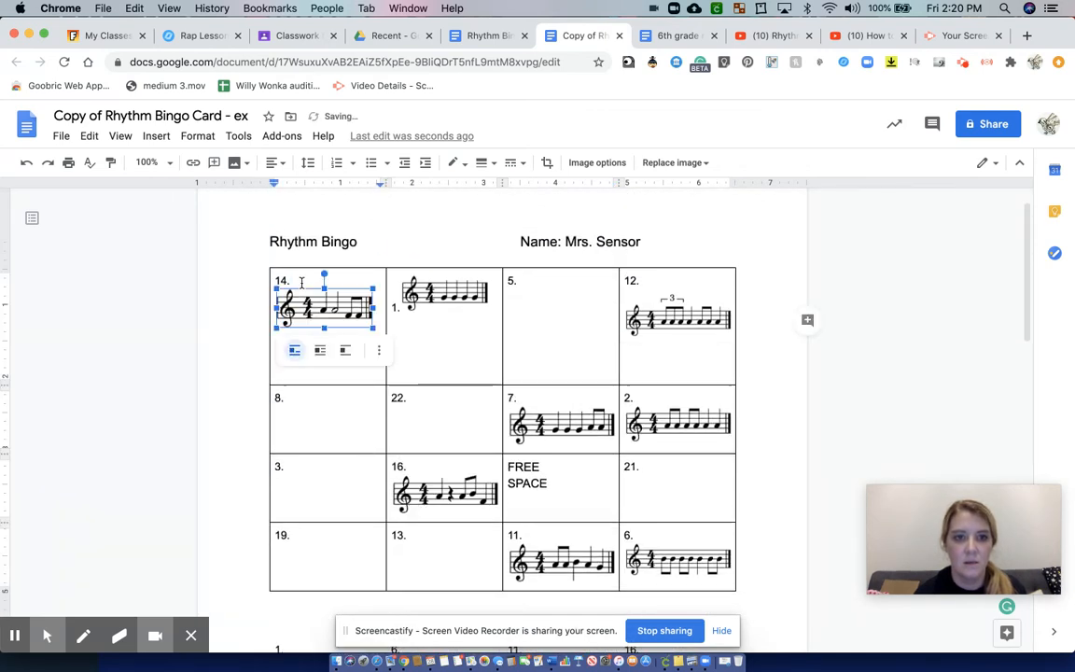
click(352, 379)
key(BackSpace)
key(BackSpace)
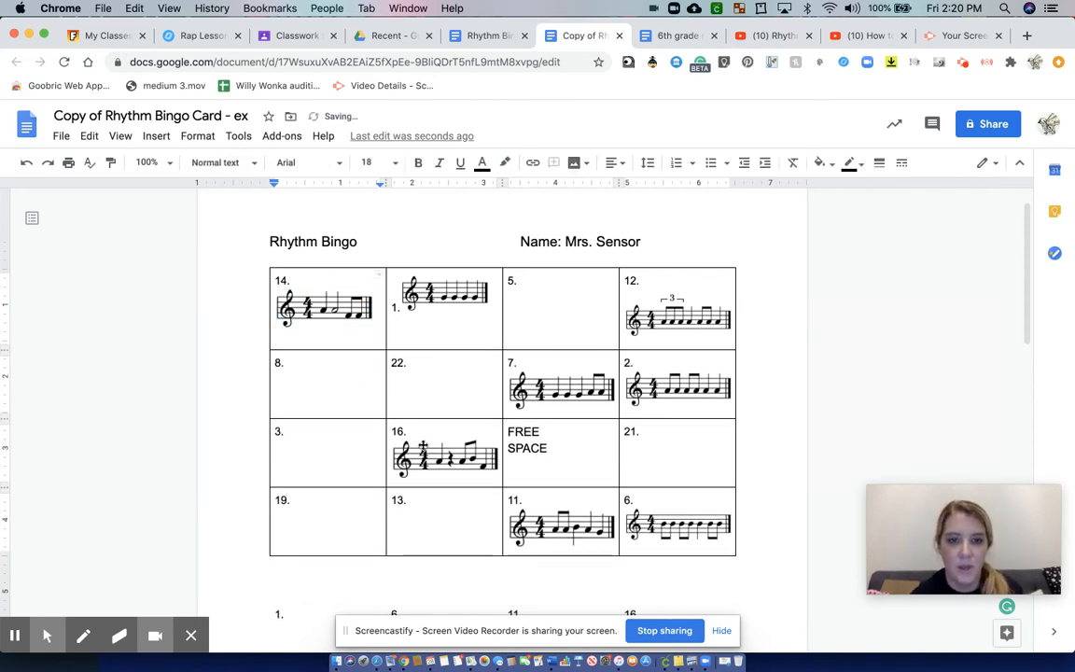
Move the rhythm 5 image from the list into the first row's third bingo cell
scroll(475, 474, down, 1)
scroll(475, 473, down, 5)
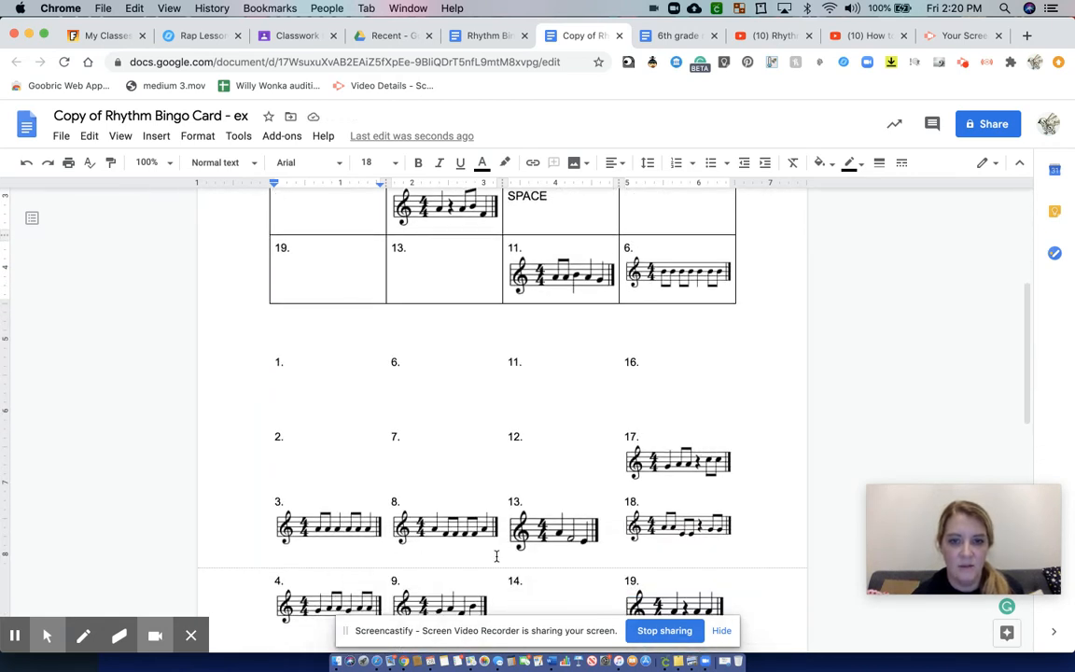
scroll(496, 558, down, 2)
click(358, 602)
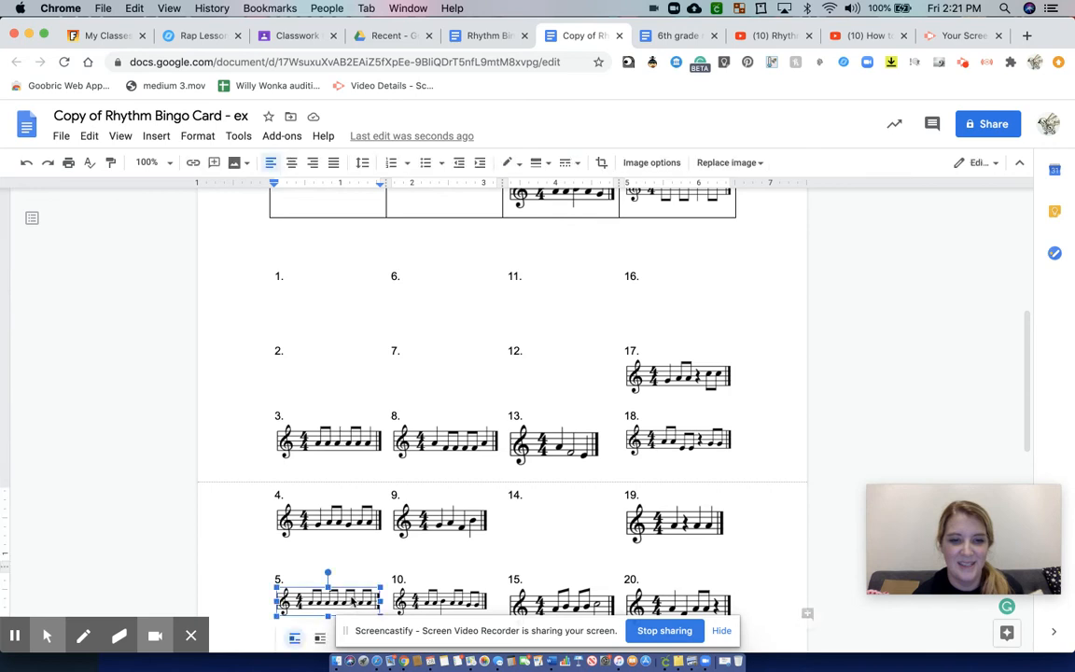
drag(357, 602, 528, 302)
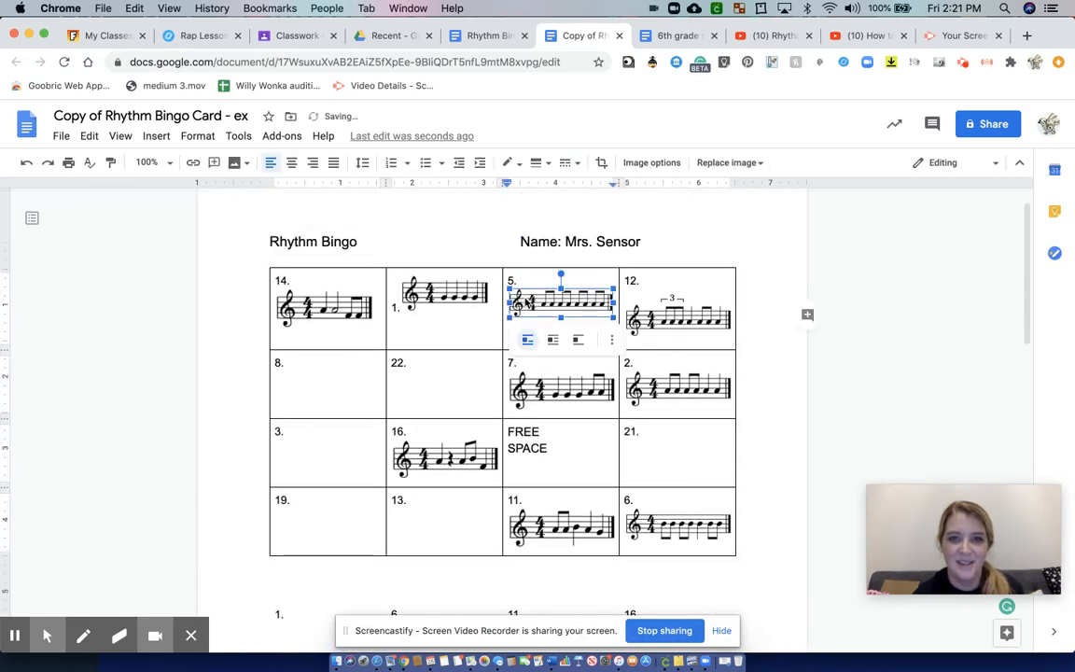
scroll(446, 403, down, 3)
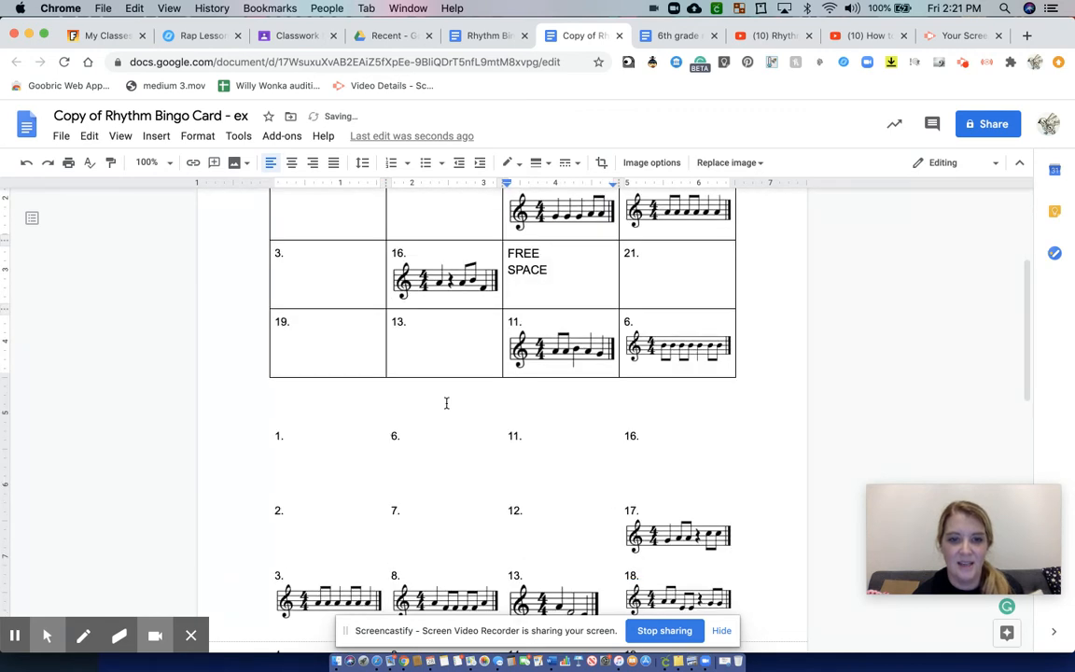
Move the rhythm 8 image from the list into the second row's first bingo cell
scroll(446, 403, down, 1)
drag(446, 551, 311, 551)
scroll(305, 365, down, 3)
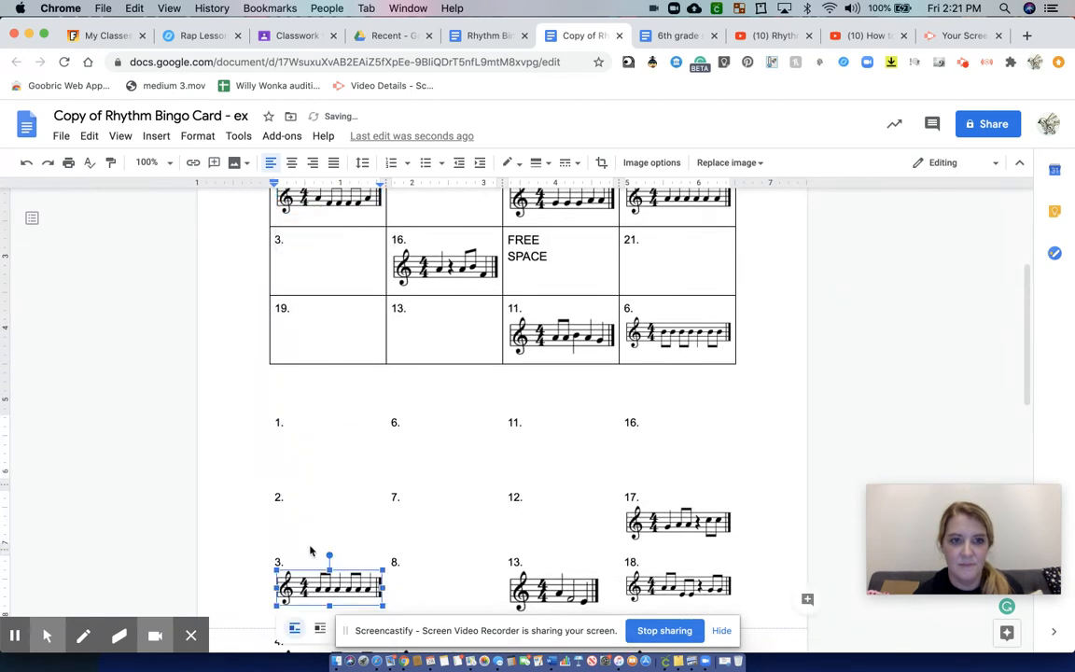
Move the rhythm 3 image into the third row's first bingo cell and delete the blank line above it
click(301, 256)
mouse_move(300, 256)
mouse_down()
mouse_move(299, 245)
mouse_move(299, 269)
mouse_up()
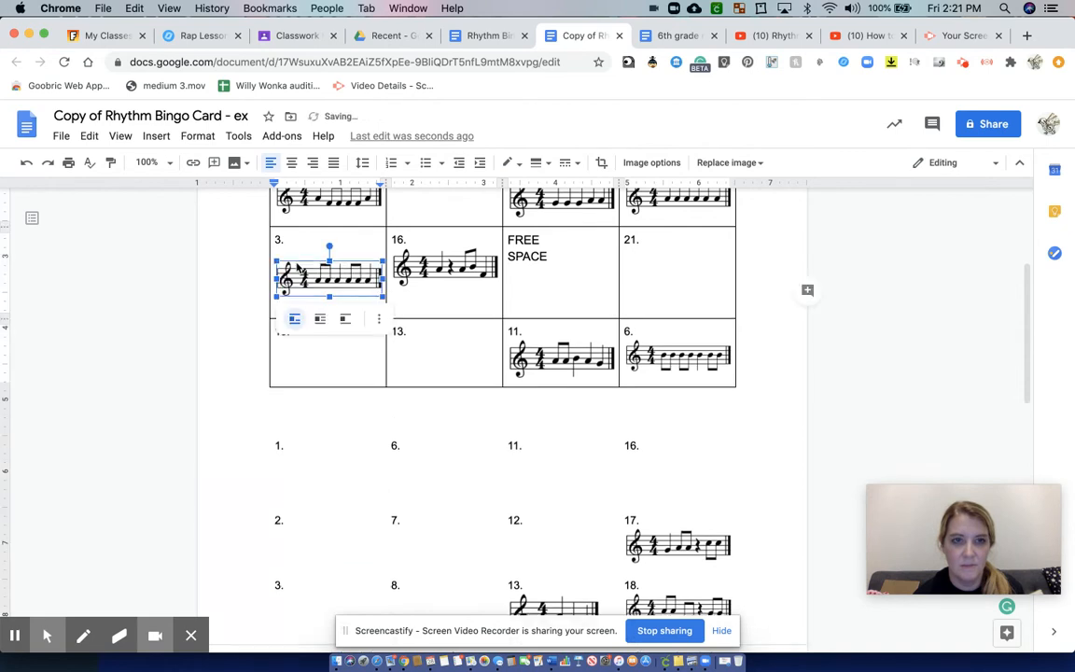
click(295, 249)
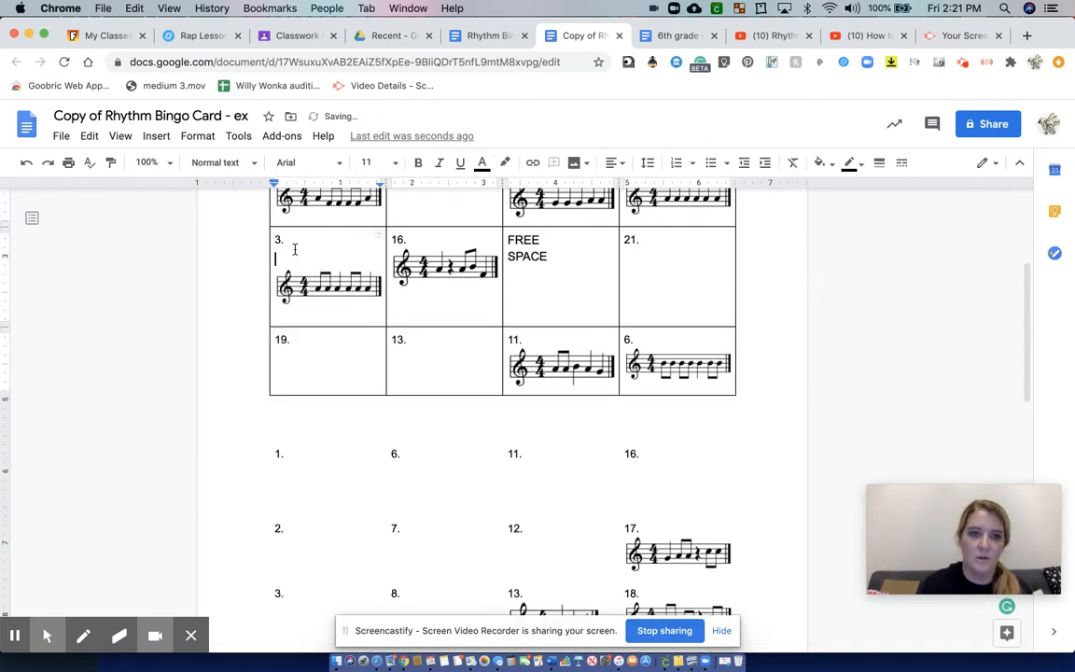
key(BackSpace)
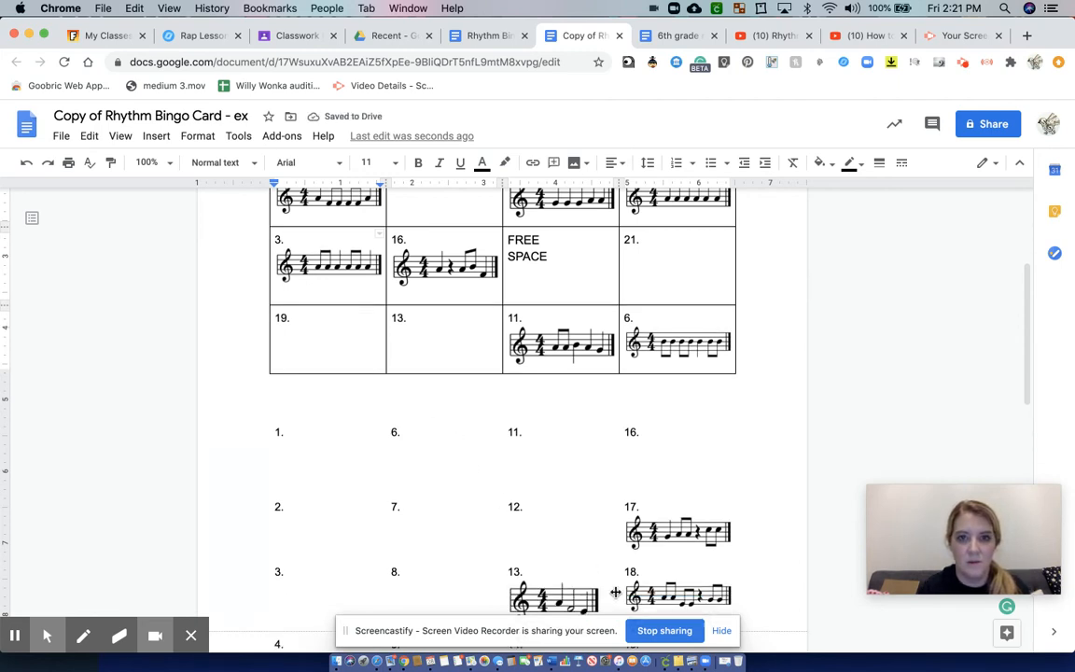
Move the rhythm 19 and rhythm 13 images from the list into their matching cells in the card's last row
scroll(616, 593, down, 2)
drag(648, 568, 301, 207)
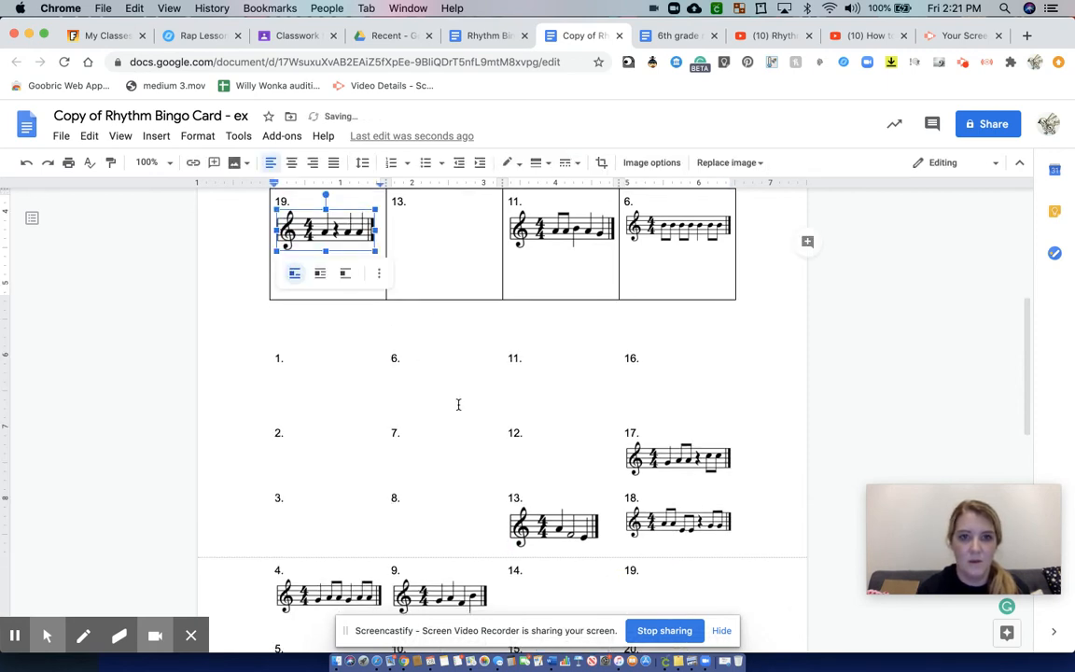
scroll(458, 404, down, 1)
scroll(458, 404, down, 1)
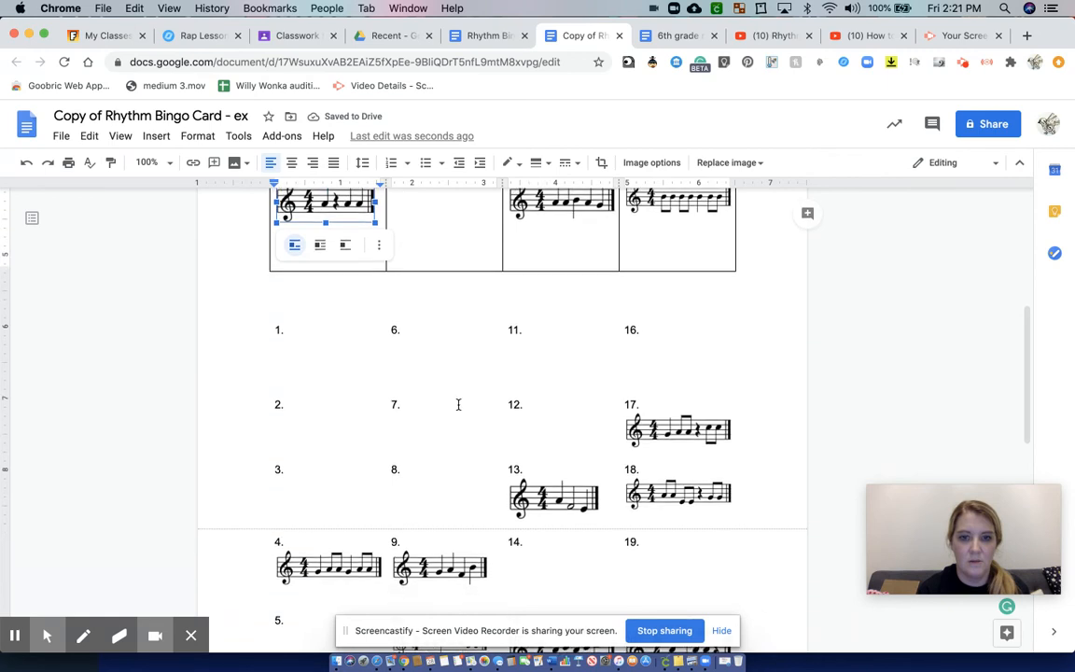
scroll(458, 404, up, 3)
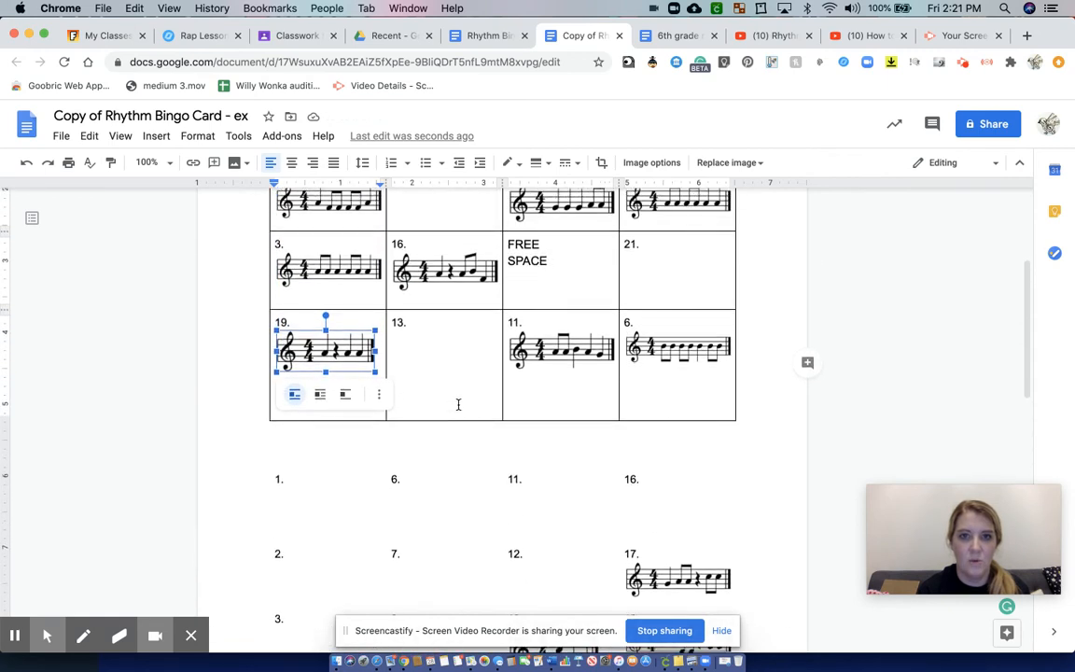
scroll(458, 404, up, 3)
scroll(458, 404, down, 12)
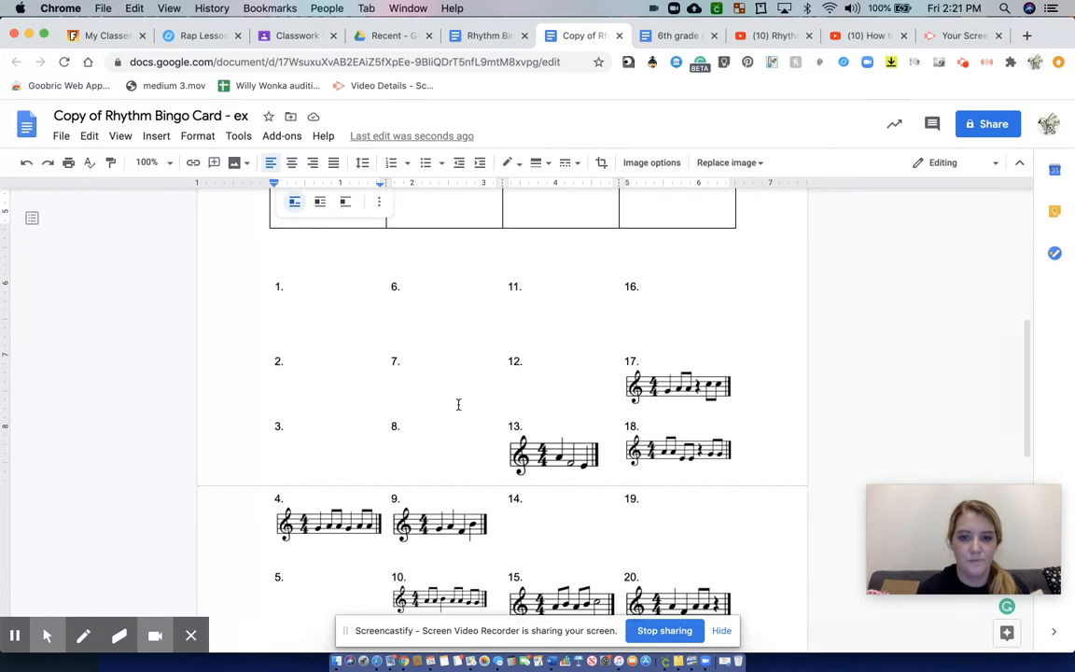
scroll(455, 403, up, 2)
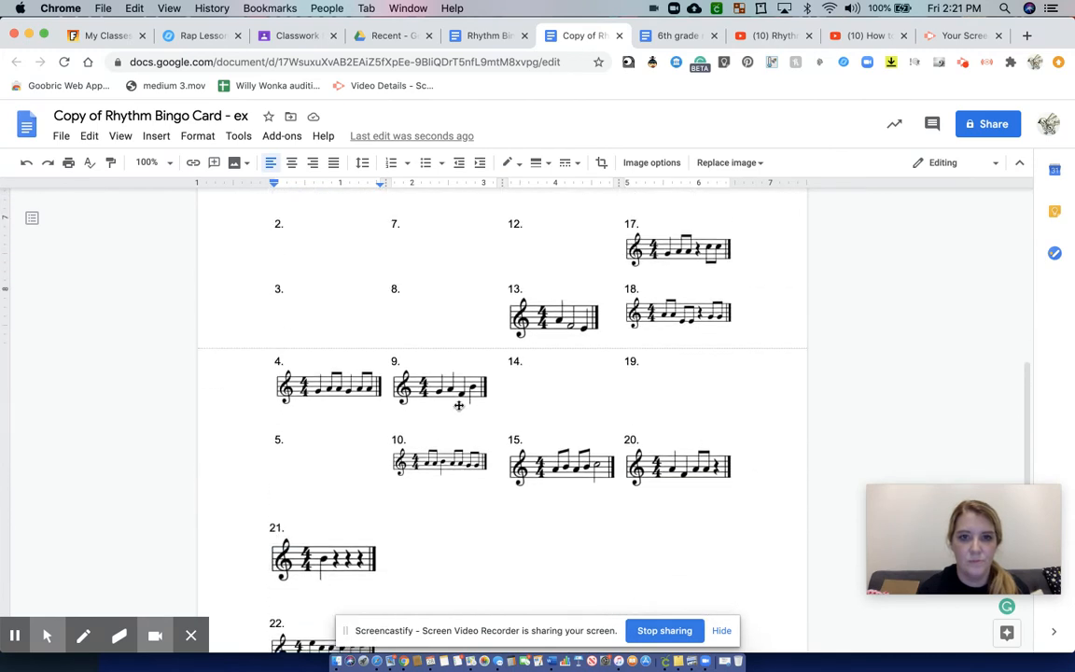
click(524, 335)
scroll(496, 219, up, 10)
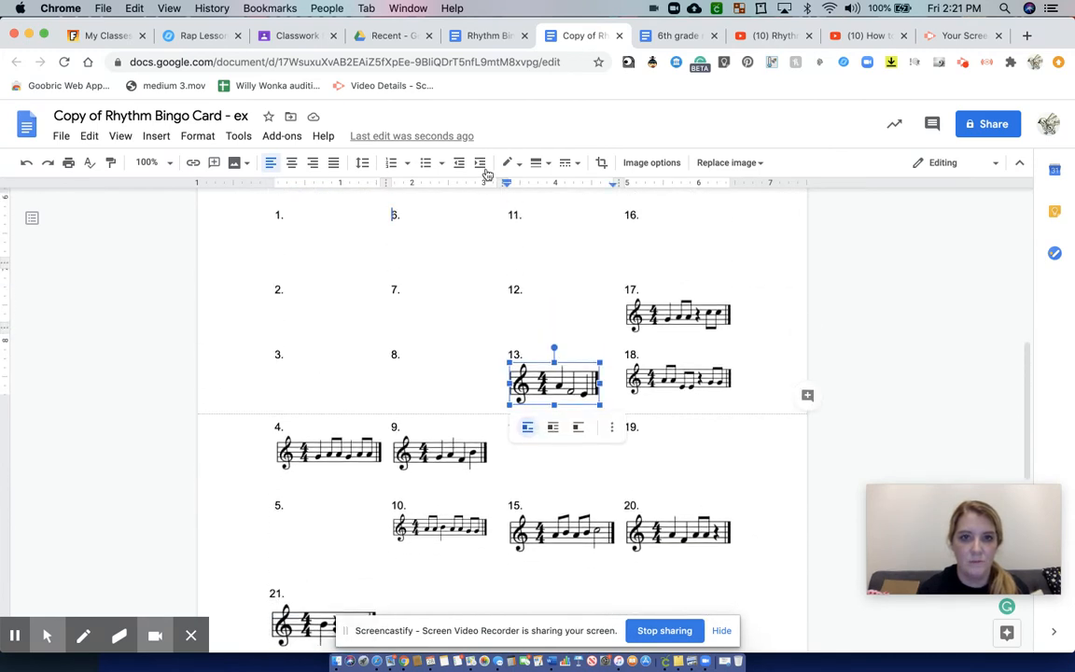
click(428, 502)
key(ctrl+v)
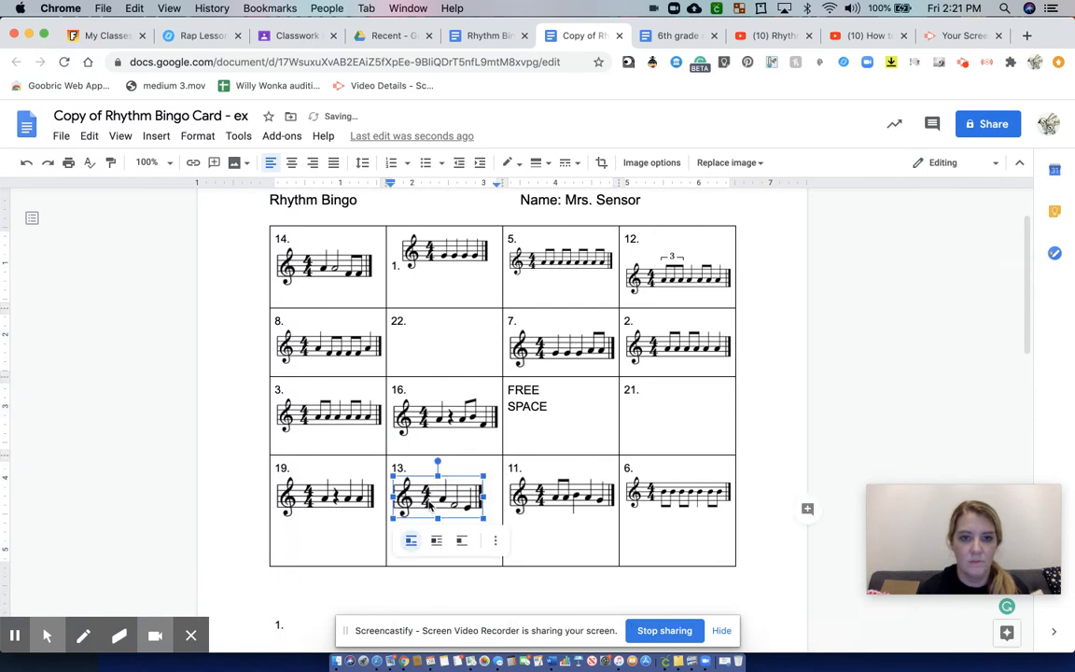
Move the rhythm 21 image from the end of the list into the third row's last bingo cell
scroll(428, 501, down, 1)
scroll(428, 500, down, 10)
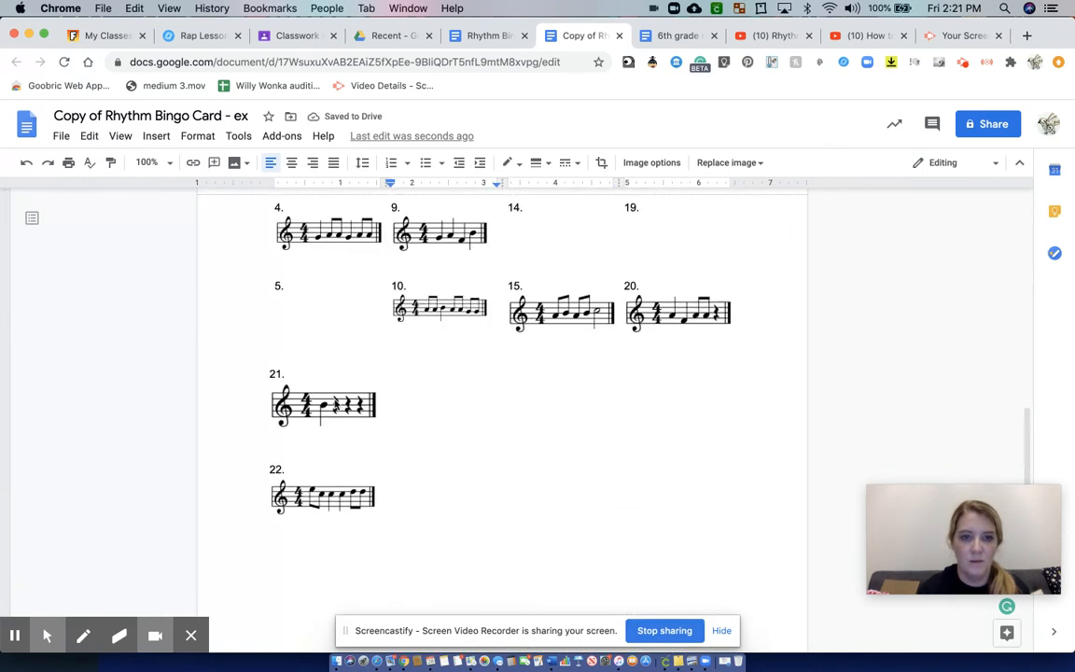
click(337, 404)
scroll(397, 194, up, 5)
click(466, 247)
click(532, 354)
scroll(599, 348, down, 4)
scroll(601, 348, up, 8)
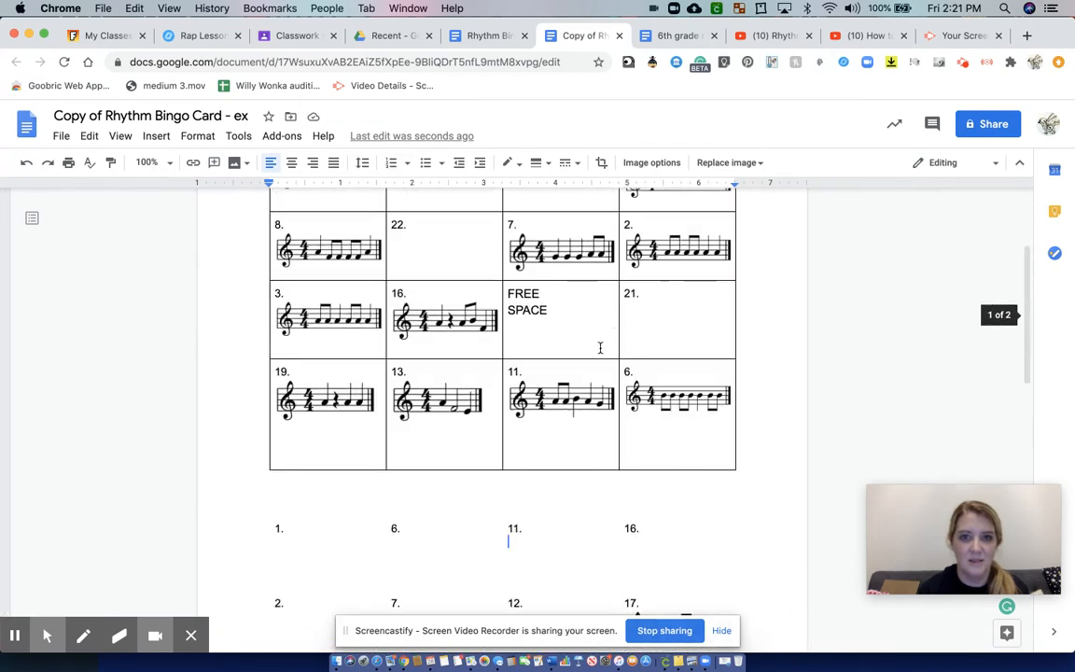
click(652, 312)
key(cmd+v)
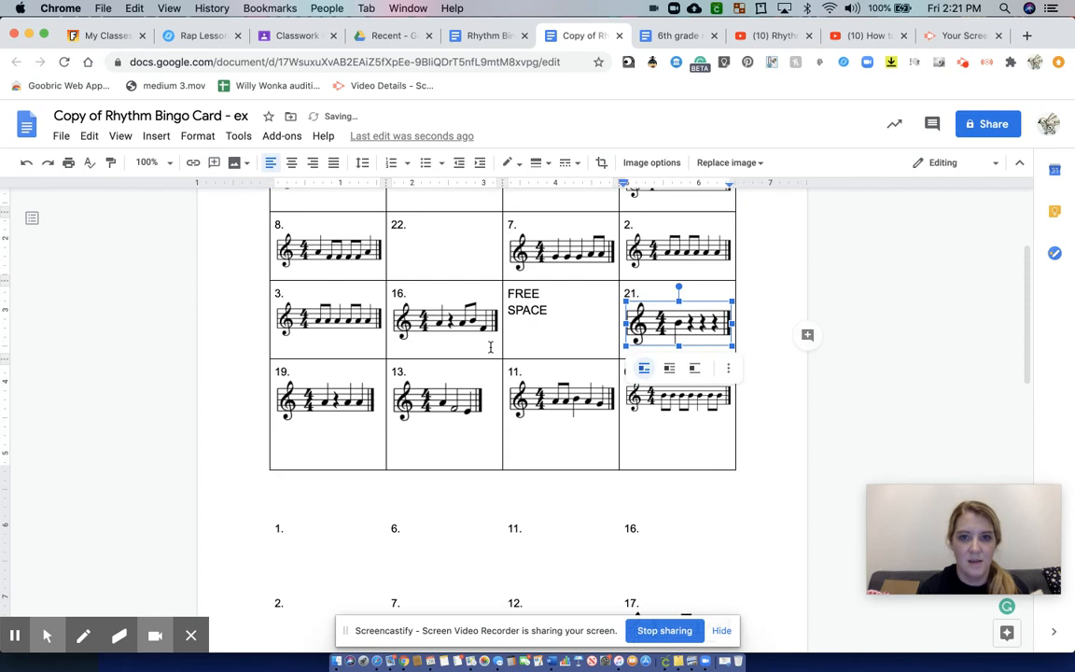
Move the rhythm 22 image from the end of the list into the second row's second bingo cell
scroll(490, 347, down, 10)
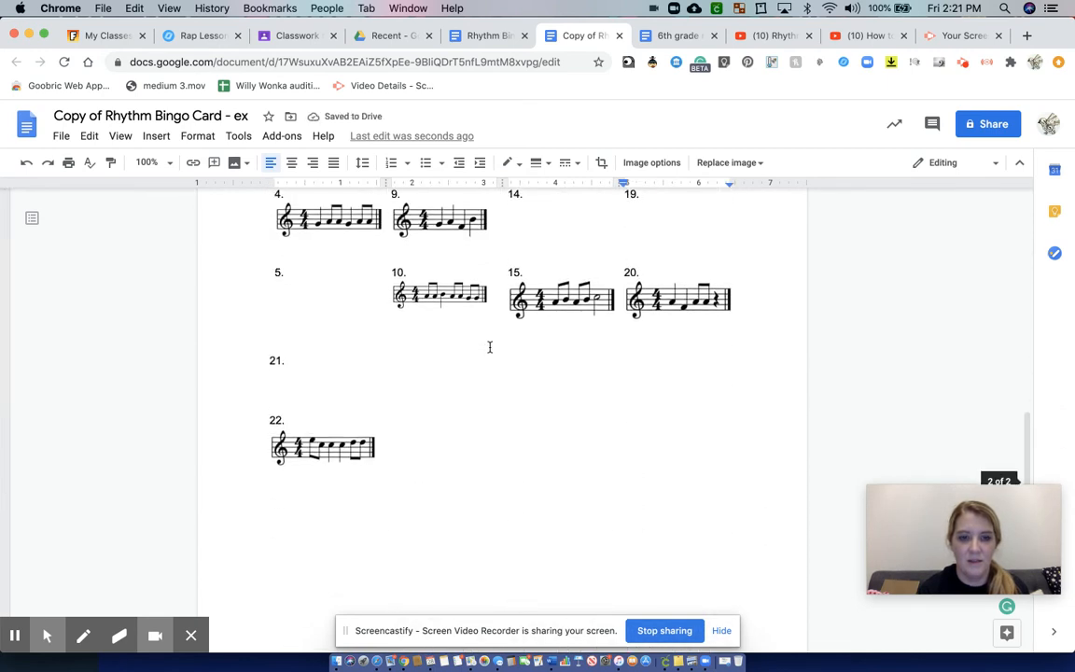
click(324, 446)
scroll(373, 327, up, 2)
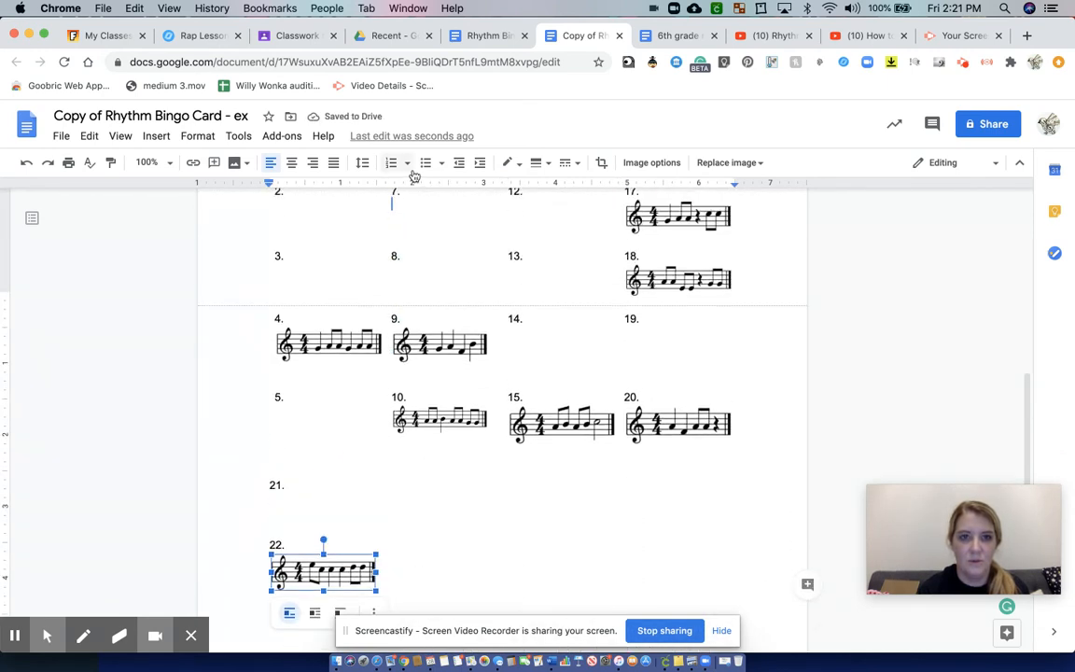
key(cmd+x)
scroll(415, 280, up, 10)
click(432, 369)
key(cmd+v)
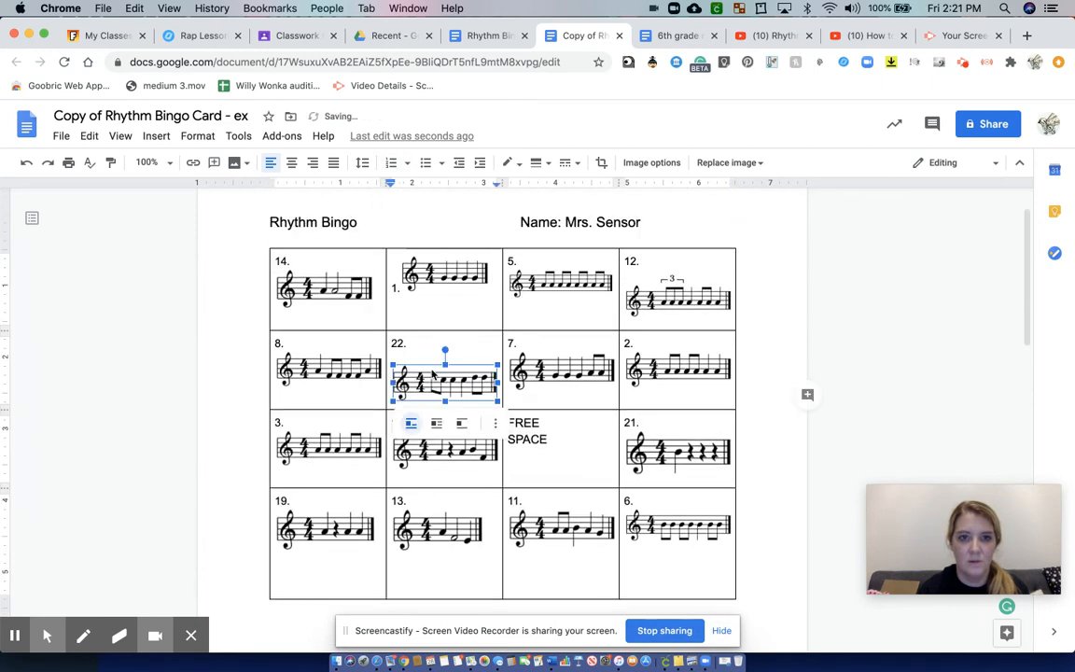
Delete the blank line above the image in cell 22 and the extra blank lines at the bottom of cell 19
click(412, 356)
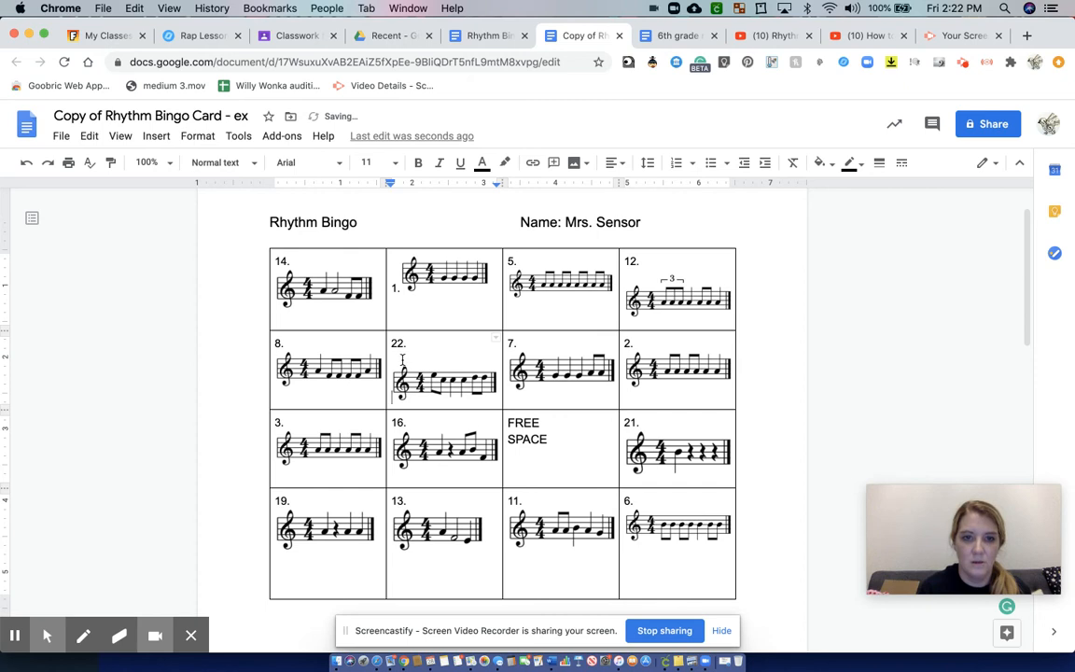
key(Delete)
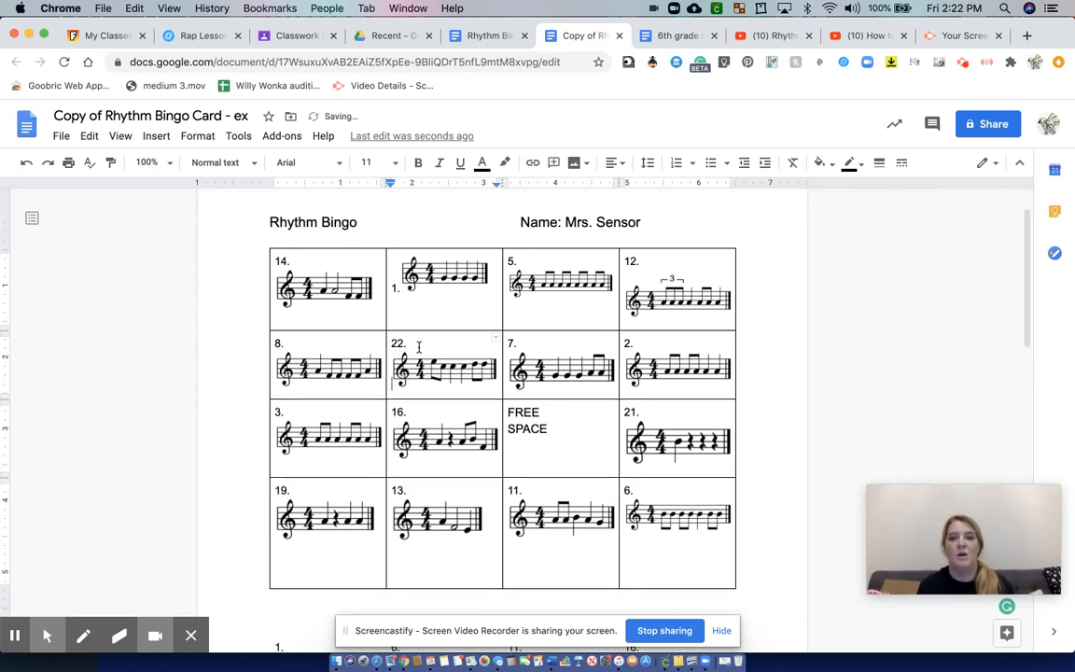
click(371, 576)
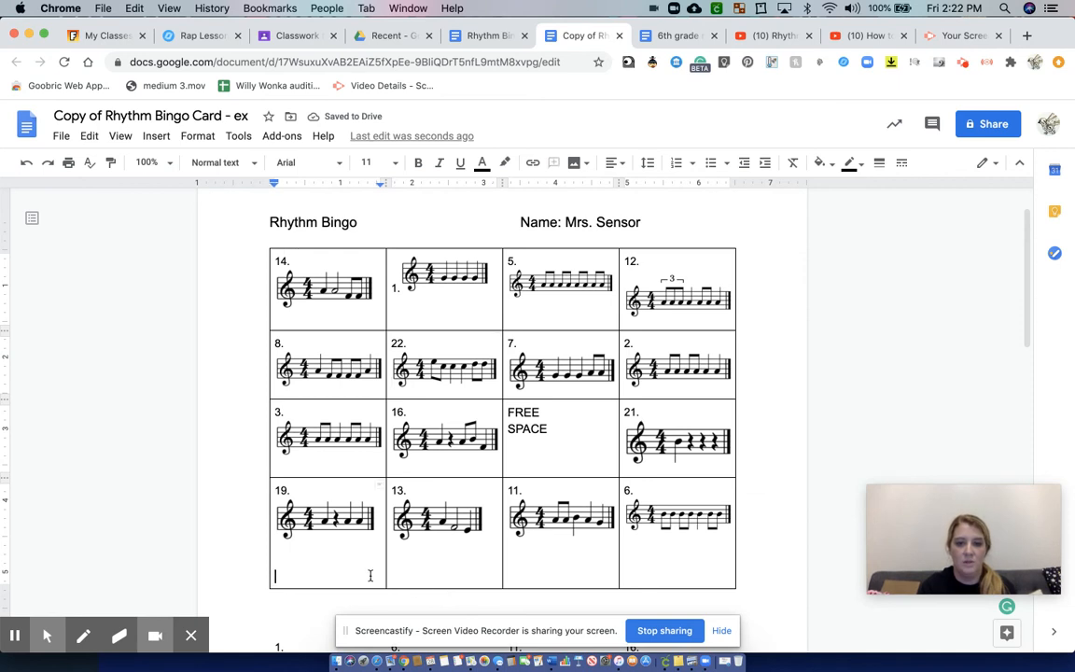
key(BackSpace)
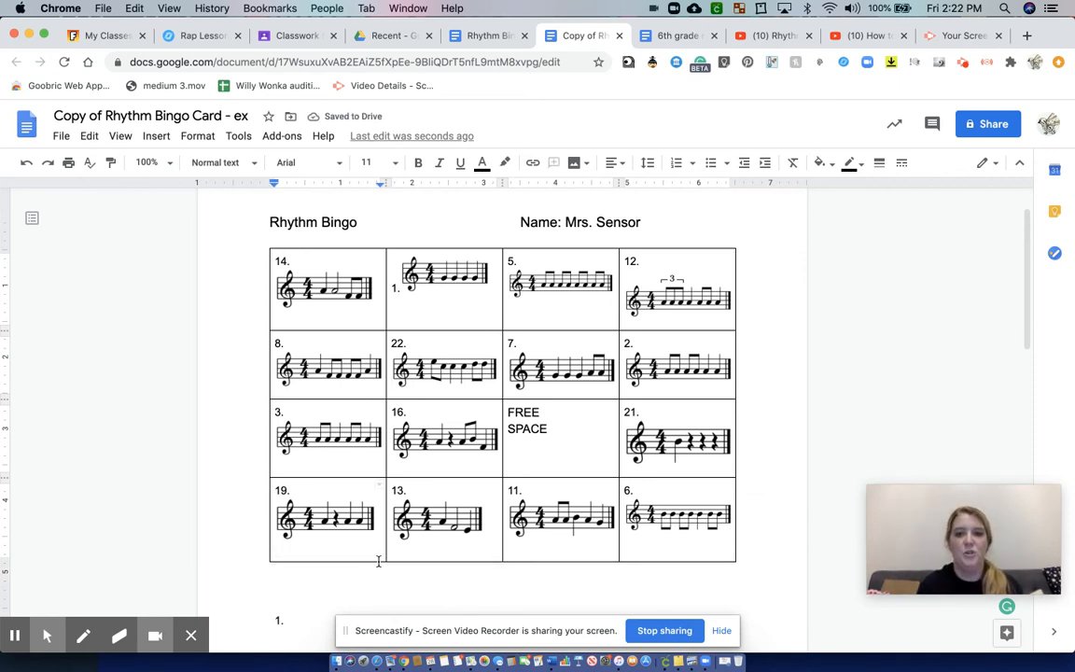
Center the FREE SPACE text in its cell horizontally and add a blank line above it
drag(508, 412, 549, 429)
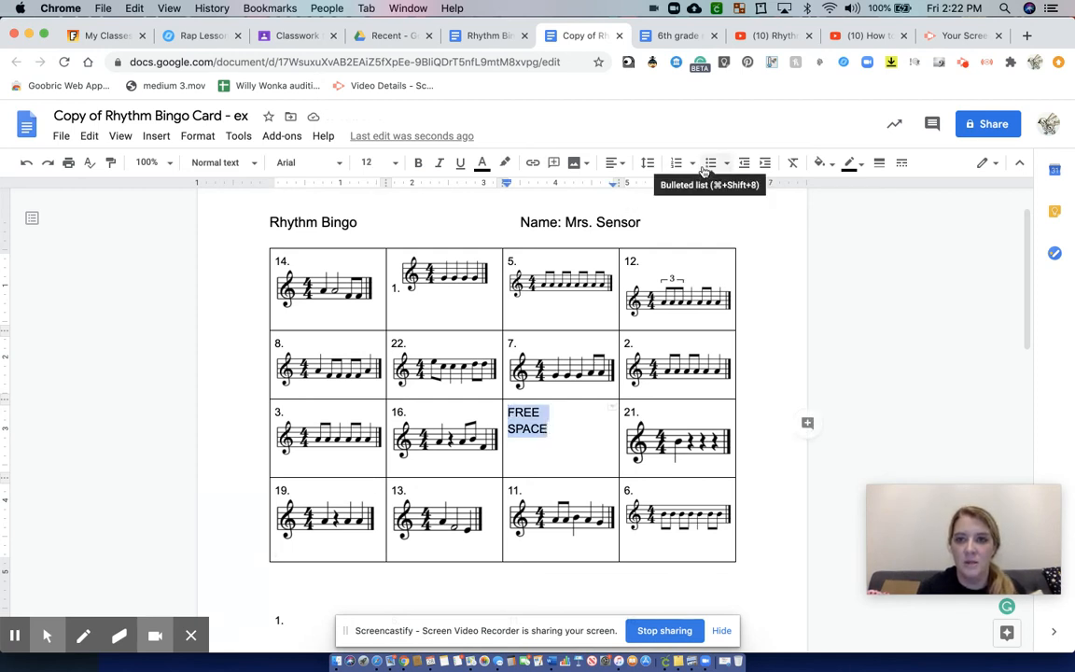
click(614, 164)
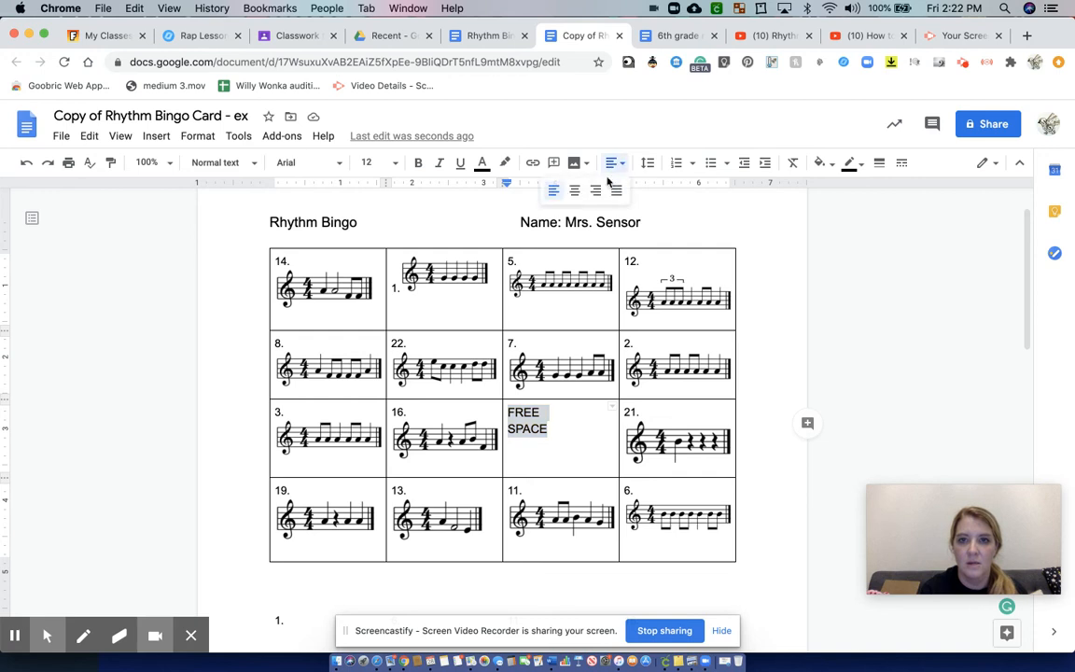
click(578, 188)
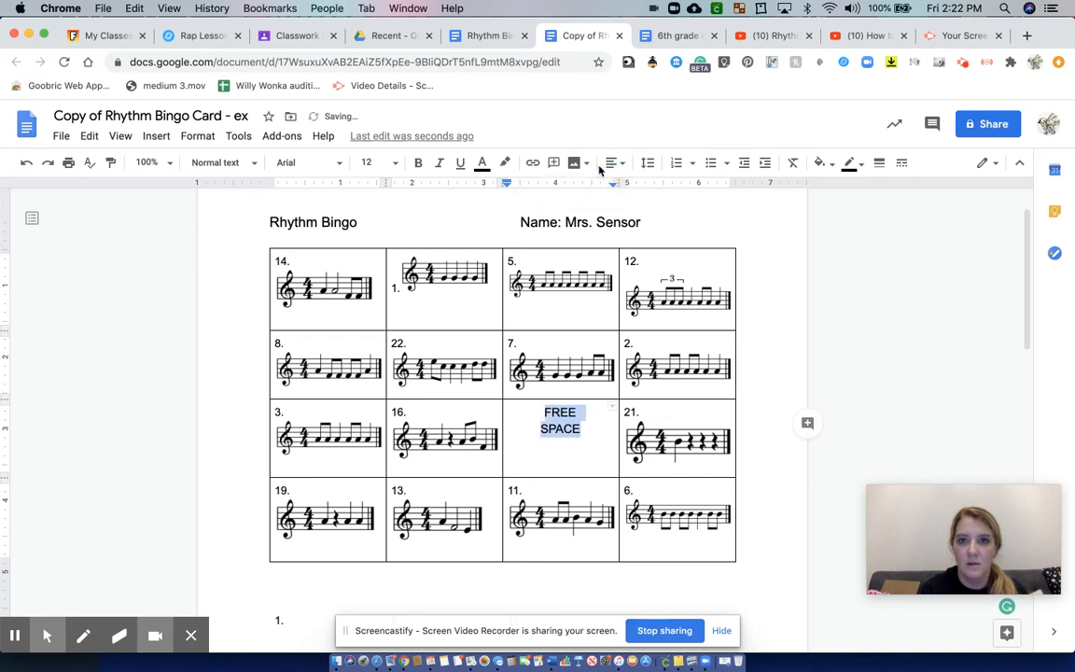
click(541, 408)
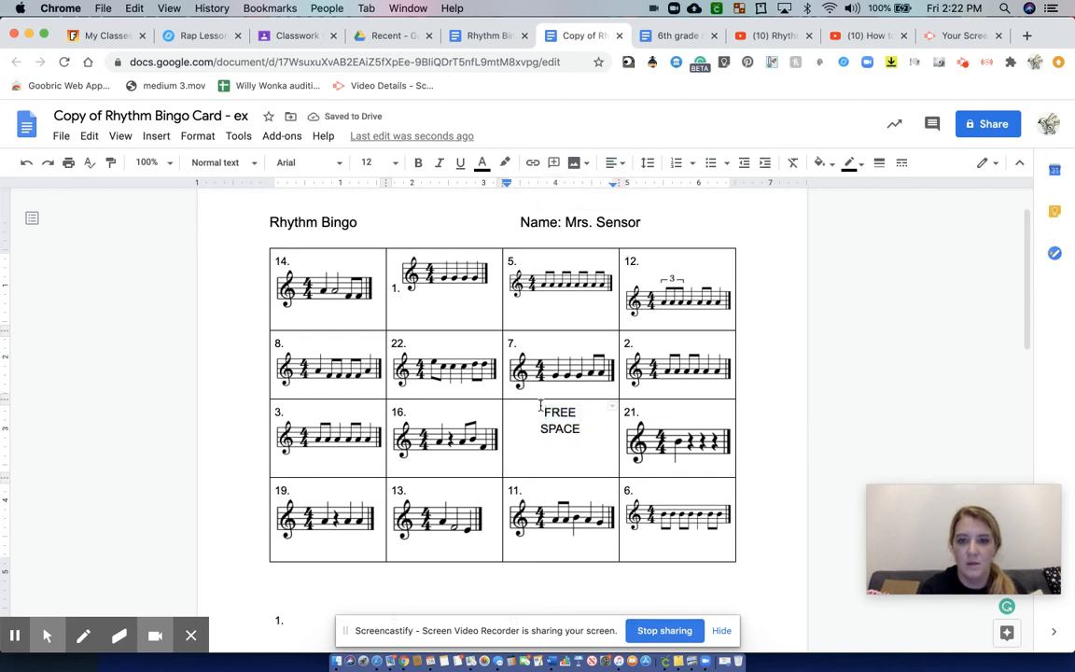
key(Return)
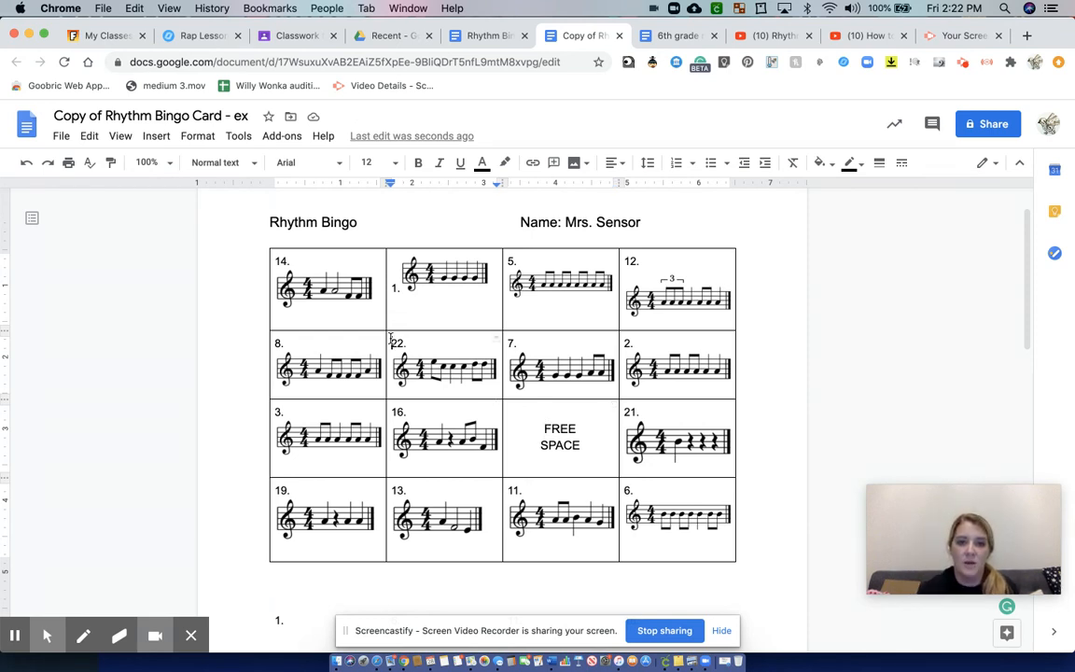
Try a light red background color on the rhythm 22 cell and undo it
drag(390, 338, 408, 342)
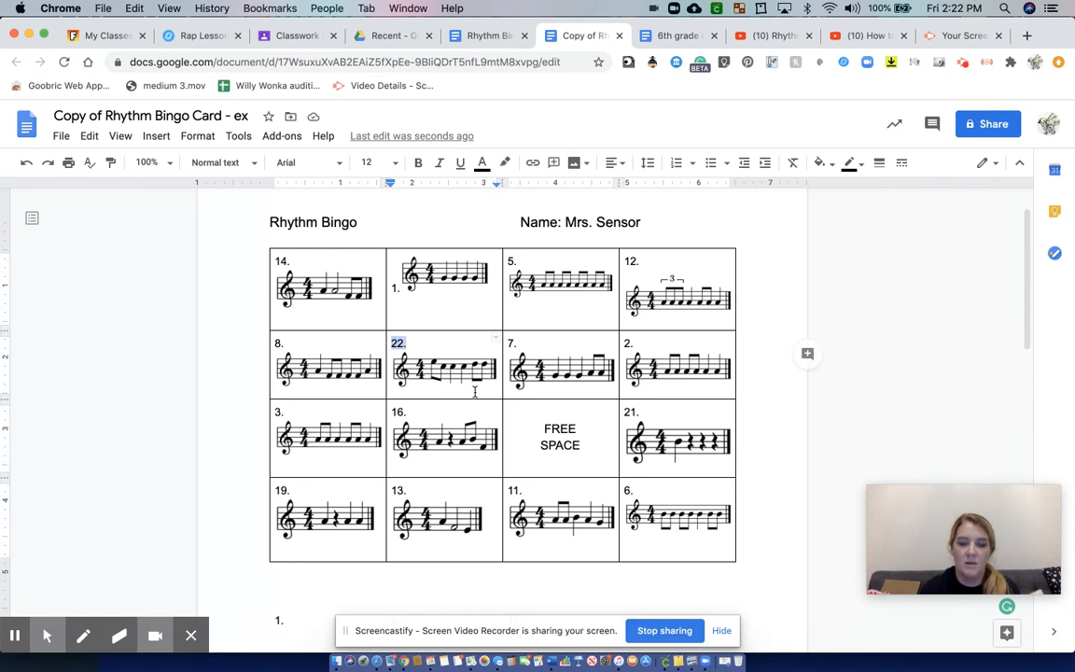
click(822, 163)
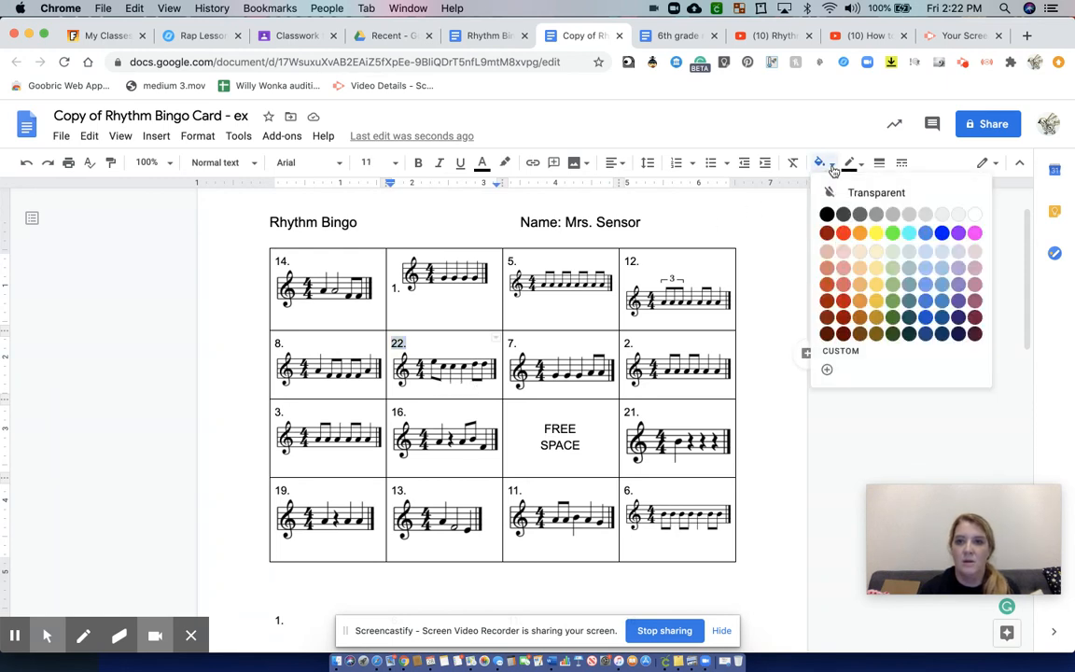
click(839, 253)
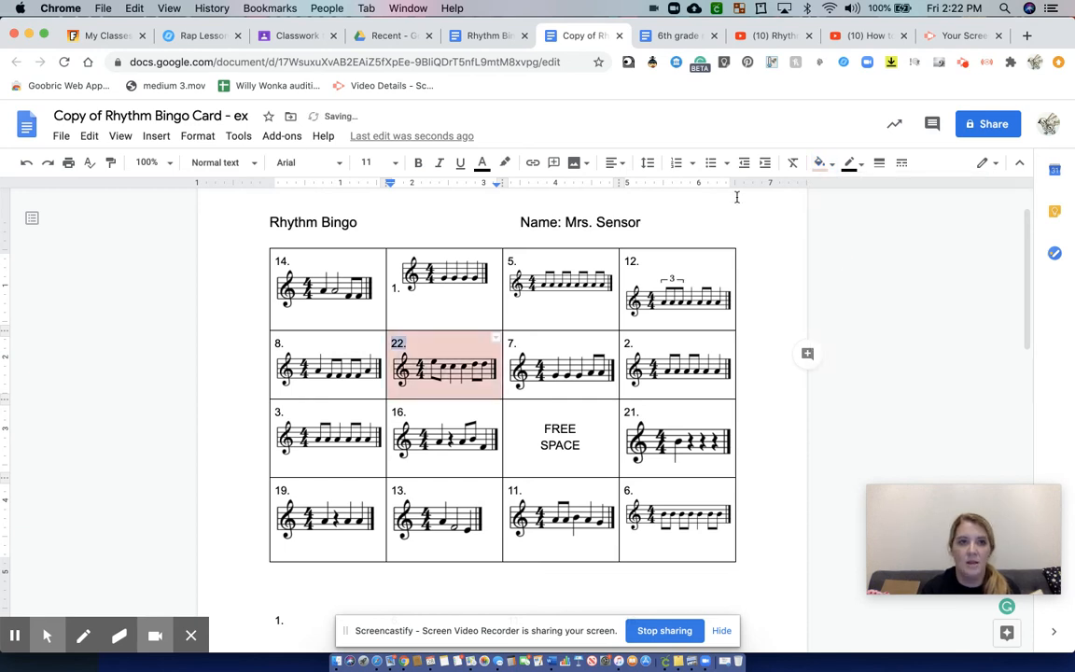
click(27, 164)
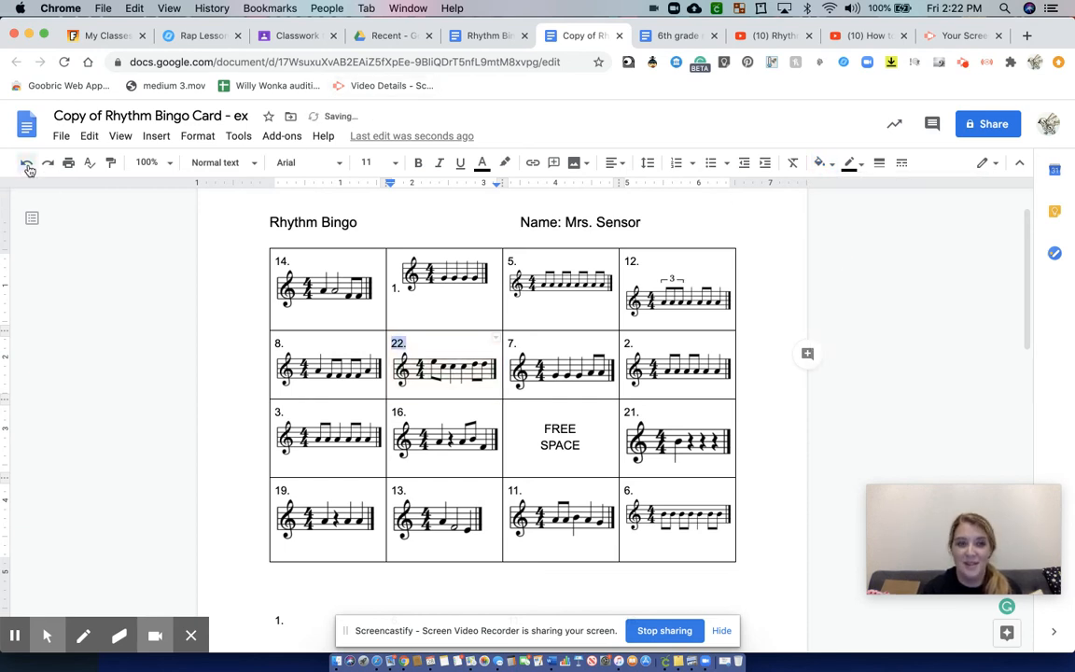
click(764, 418)
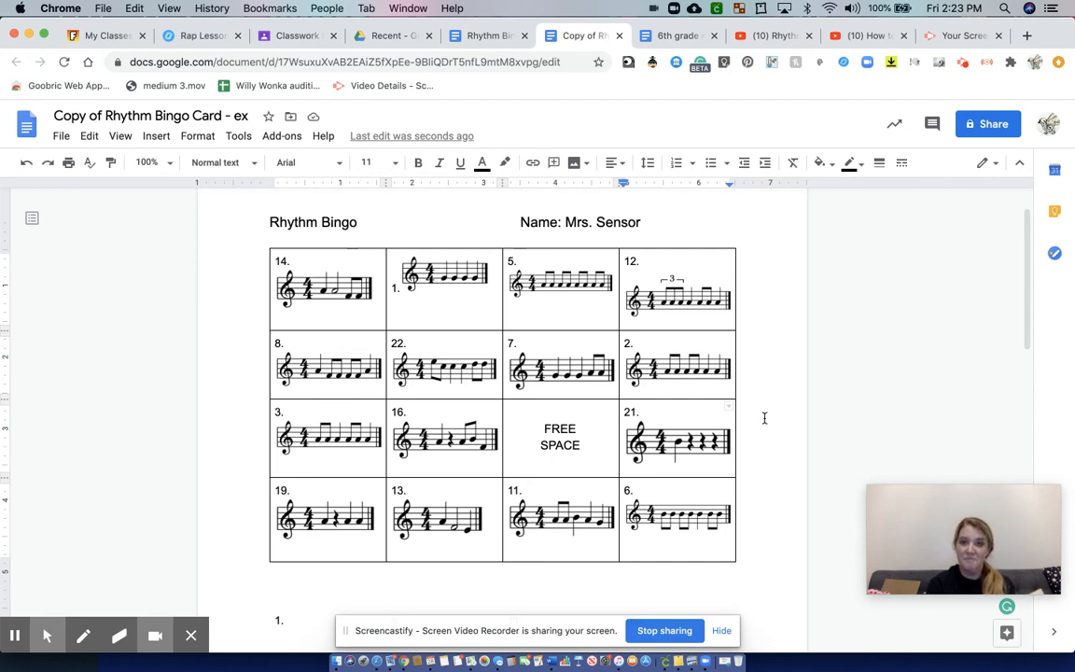
Look through the numbered rhythm list below the card to check which images are left unused
scroll(765, 418, down, 10)
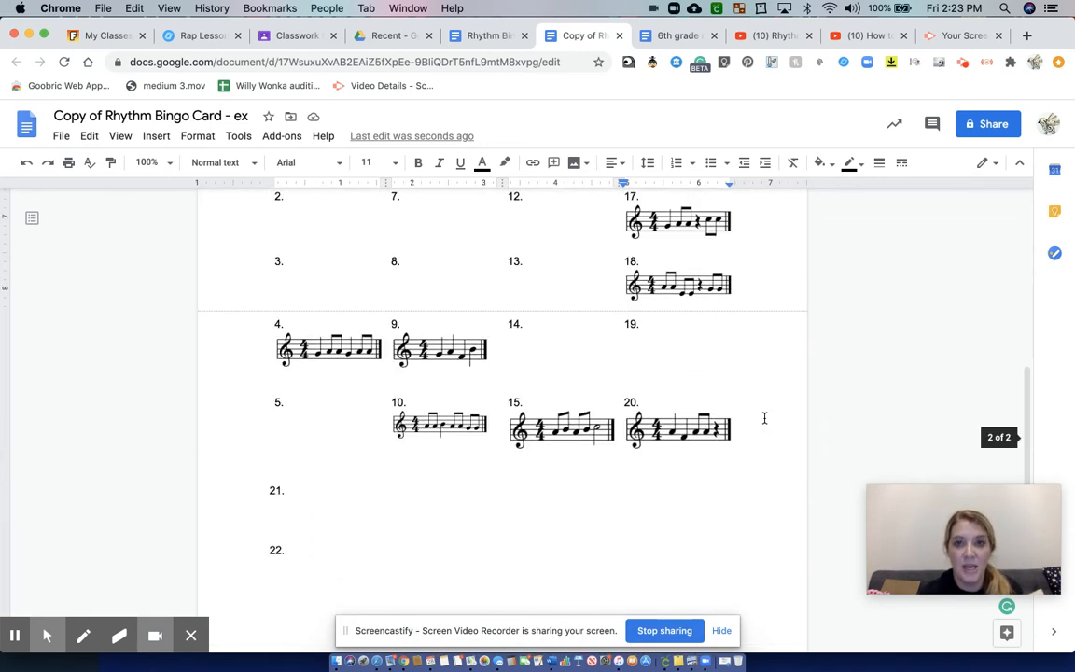
scroll(764, 418, down, 3)
scroll(765, 419, up, 3)
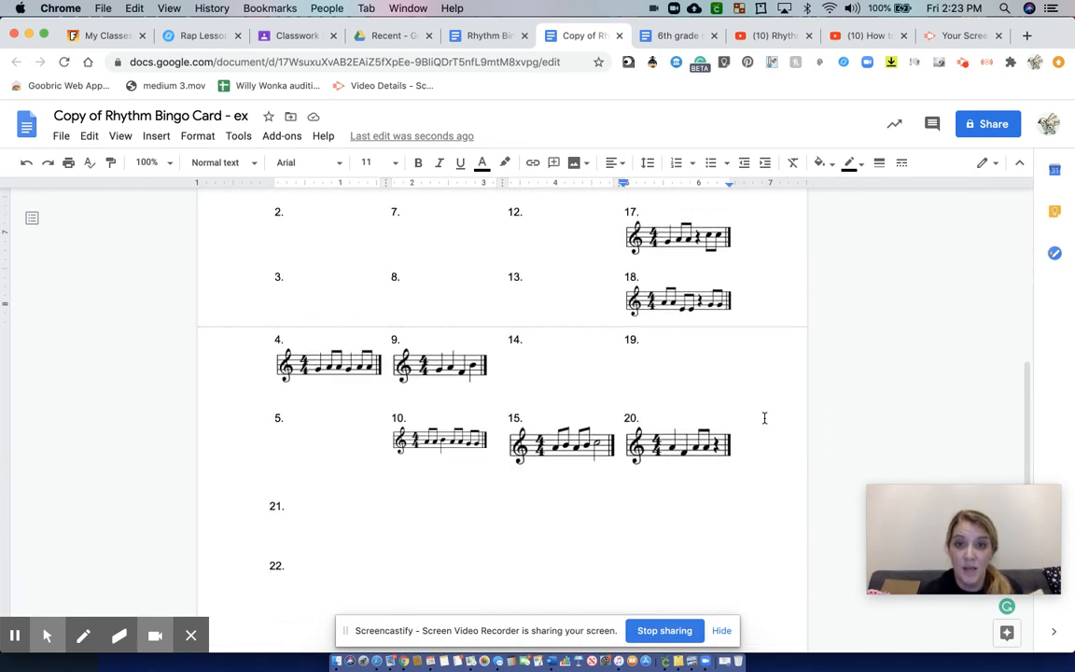
scroll(765, 418, up, 3)
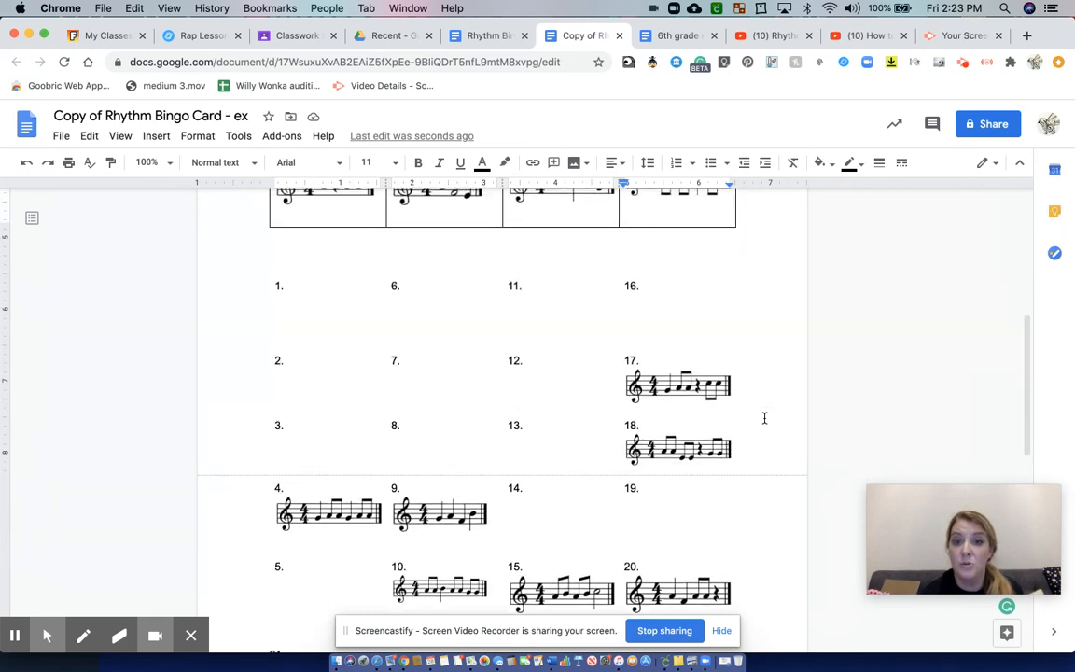
scroll(764, 418, down, 10)
scroll(764, 418, up, 8)
scroll(764, 418, up, 1)
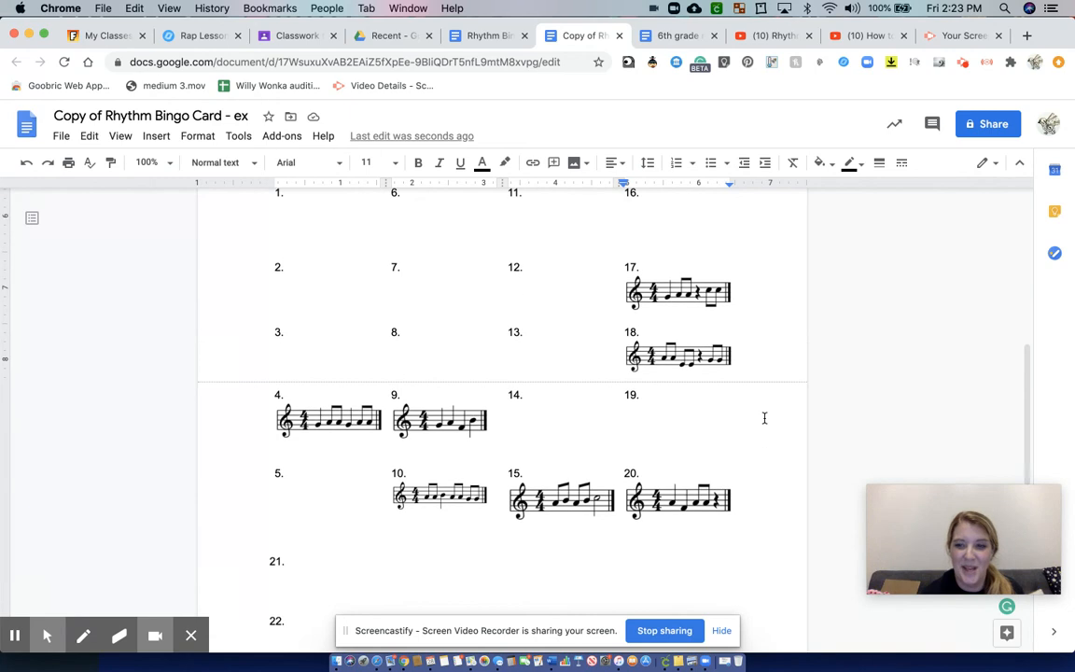
scroll(765, 418, up, 2)
scroll(764, 418, up, 5)
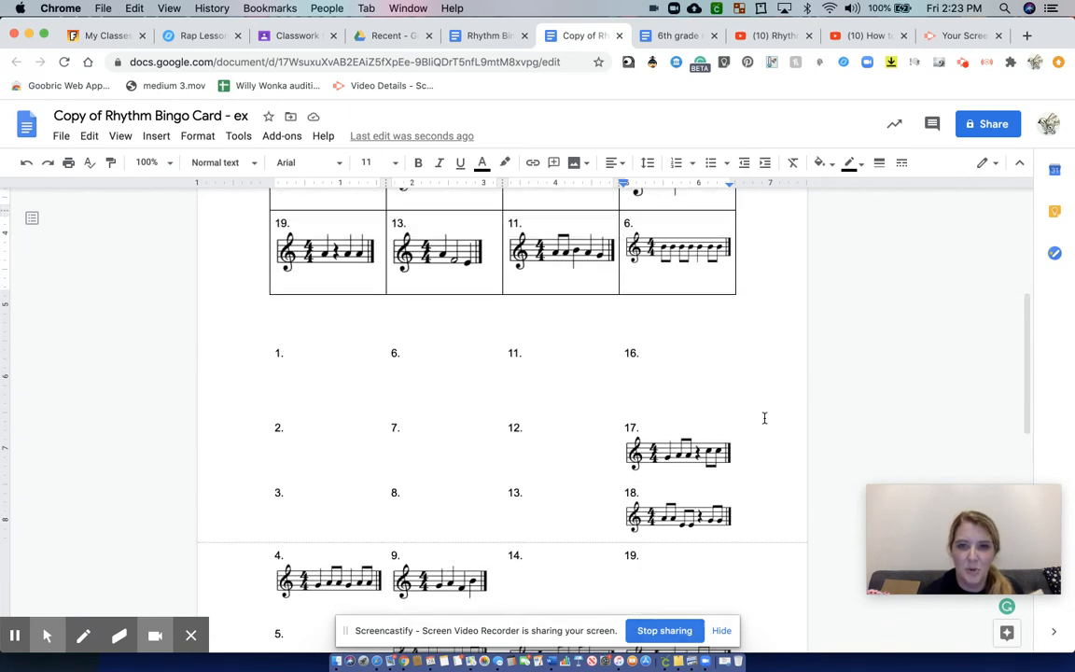